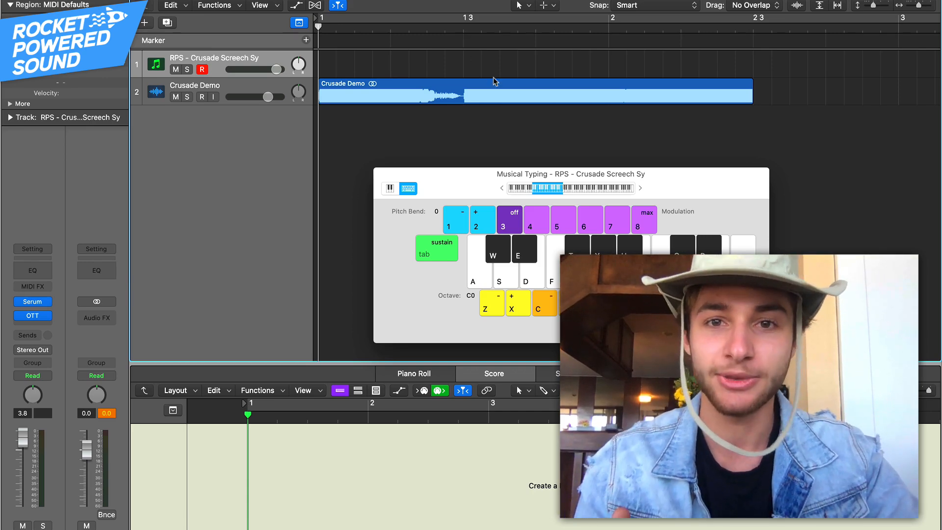
# Step: Play the Crusade Demo audio region as a reference, stop playback and return the playhead to the start
pyautogui.press('space')
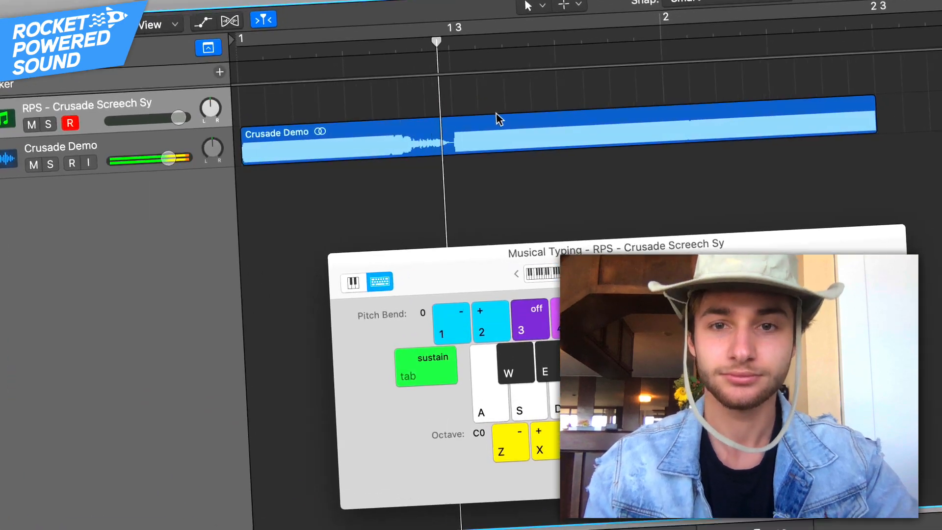
pyautogui.press('space')
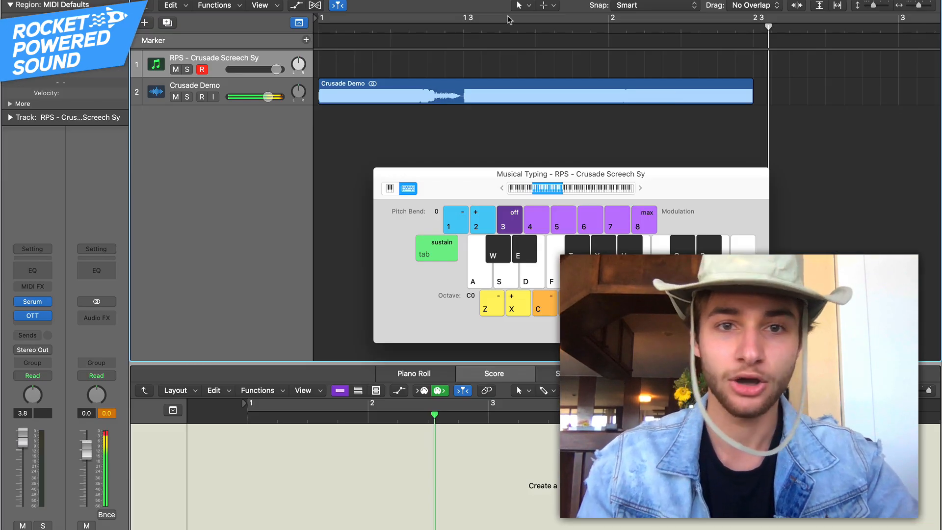
pyautogui.press('Return')
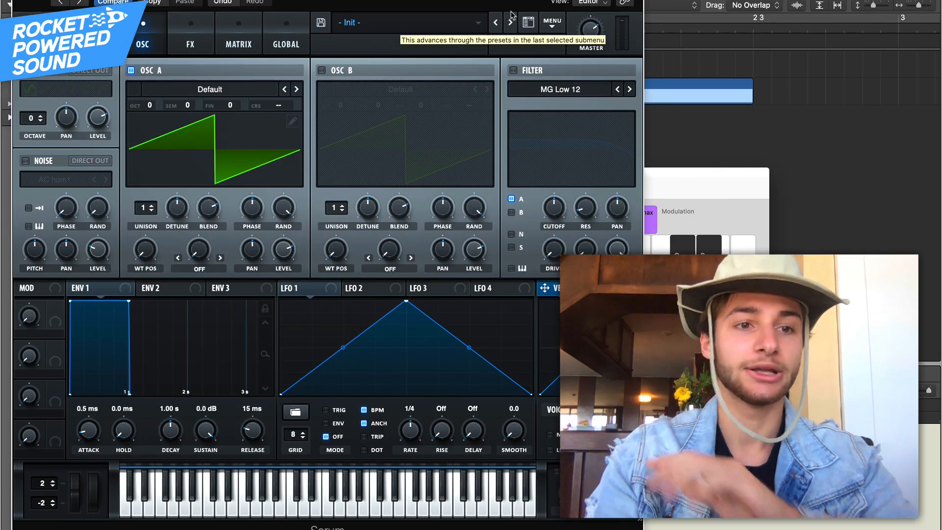
# Step: Enable the noise, sub and B oscillators, with OSC B's level at 0% and the sub oscillator routed direct out
pyautogui.click(26, 161)
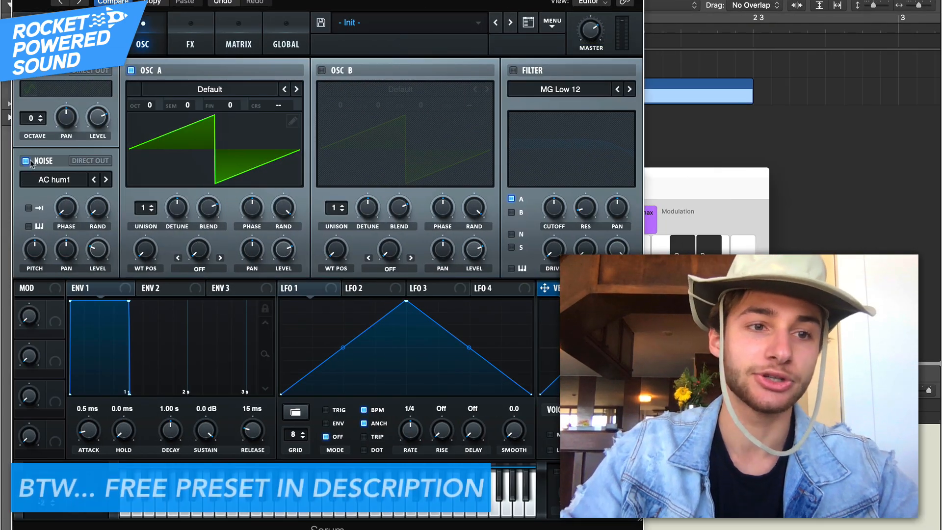
pyautogui.click(26, 70)
pyautogui.click(322, 70)
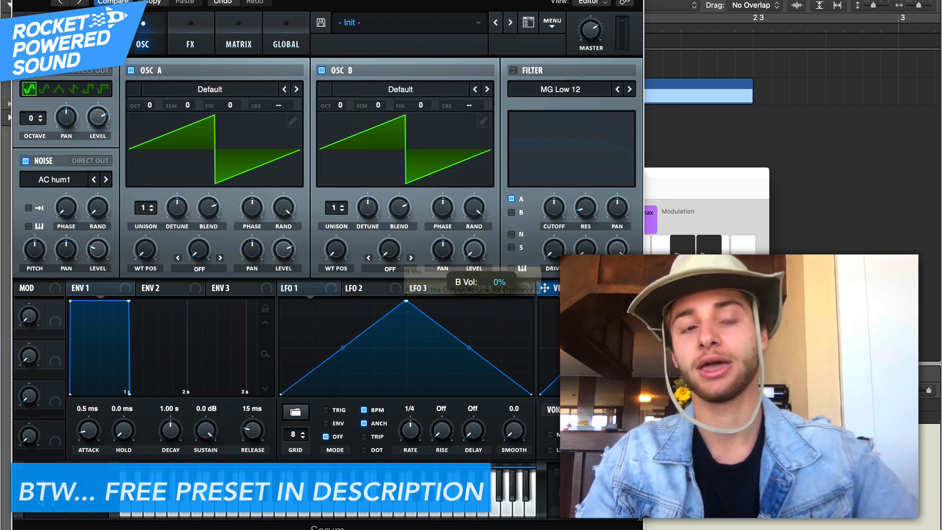
pyautogui.moveTo(332, 521)
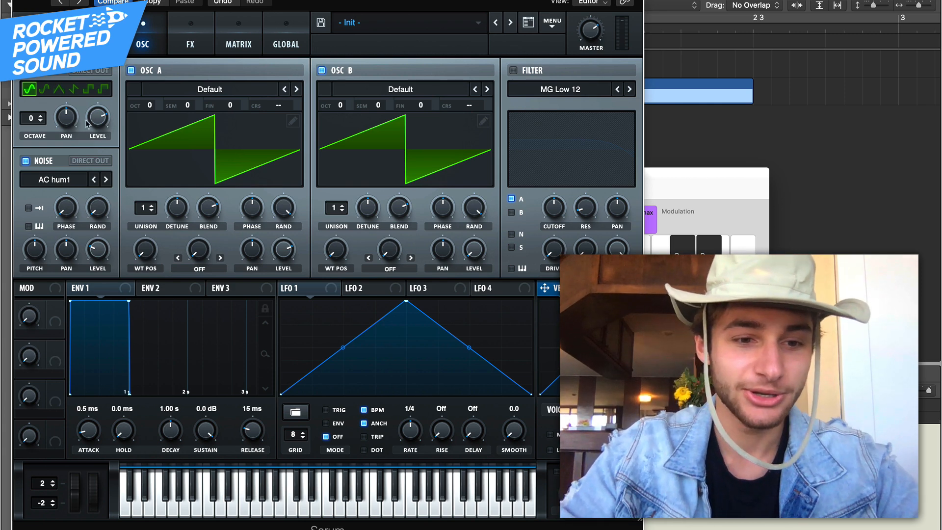
pyautogui.click(94, 71)
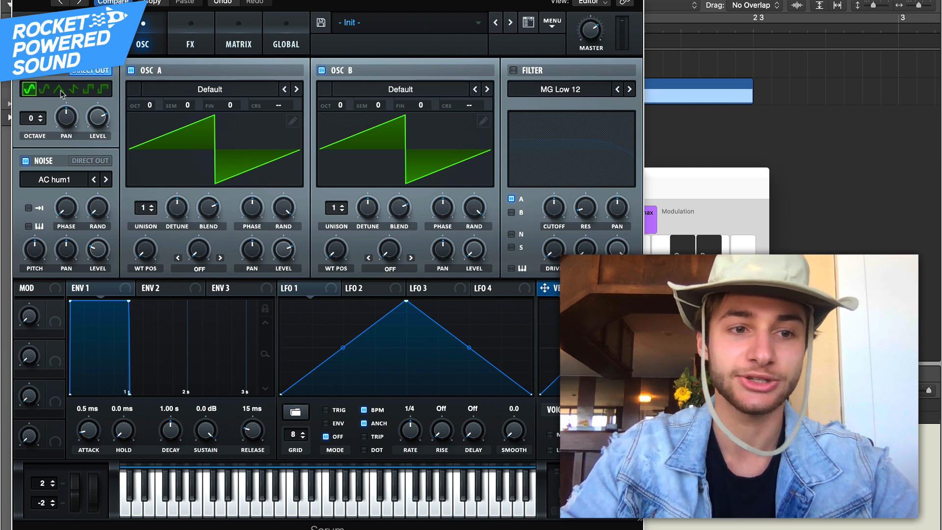
# Step: Load the AlphaNz sample from the Analog category into the noise oscillator and lower the noise level slightly
pyautogui.click(71, 188)
pyautogui.moveTo(73, 192)
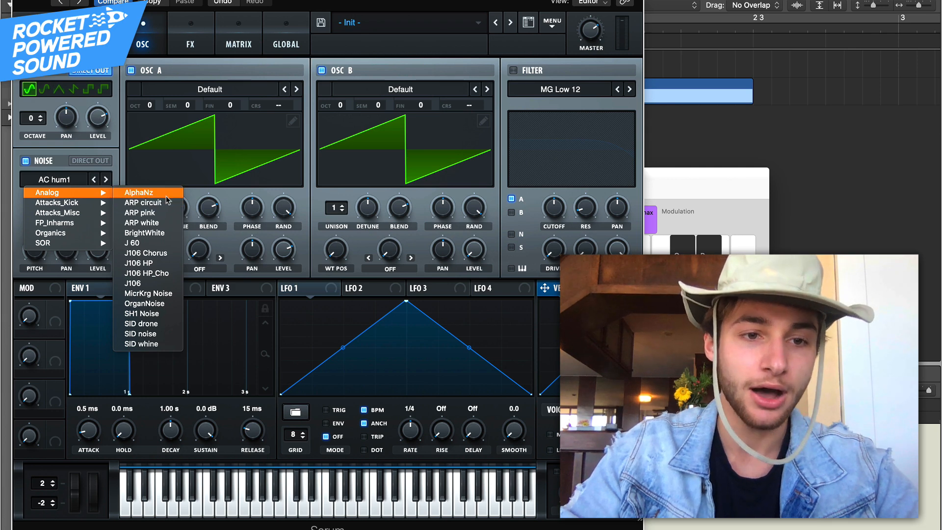
pyautogui.click(147, 192)
pyautogui.moveTo(100, 249)
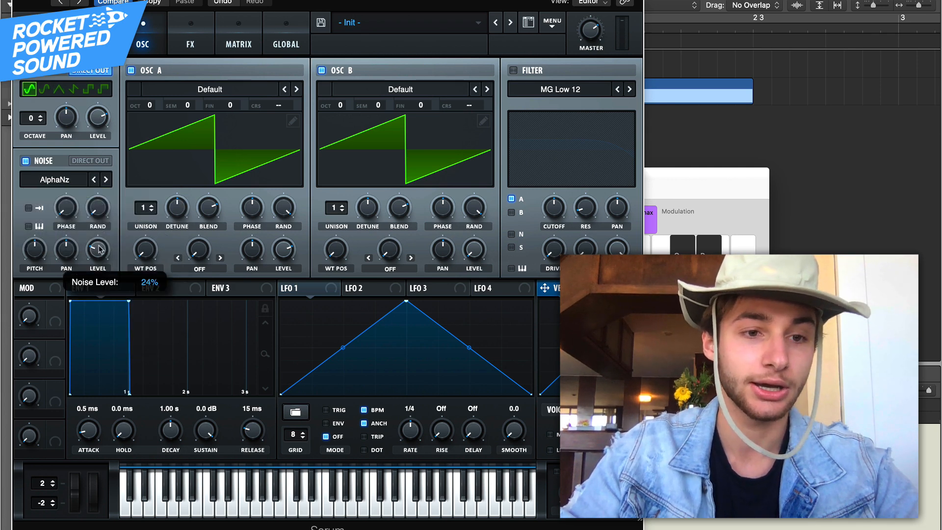
pyautogui.moveTo(99, 249); pyautogui.dragTo(98, 253)
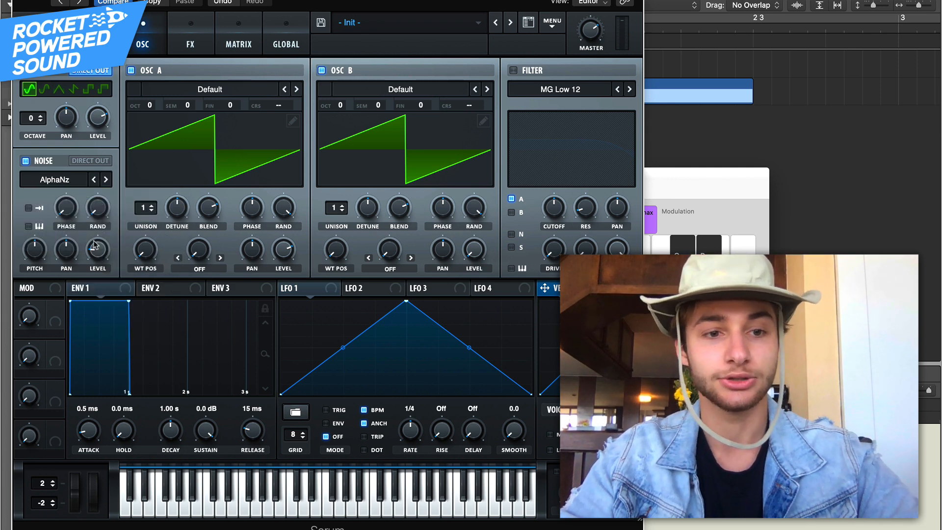
pyautogui.moveTo(96, 247)
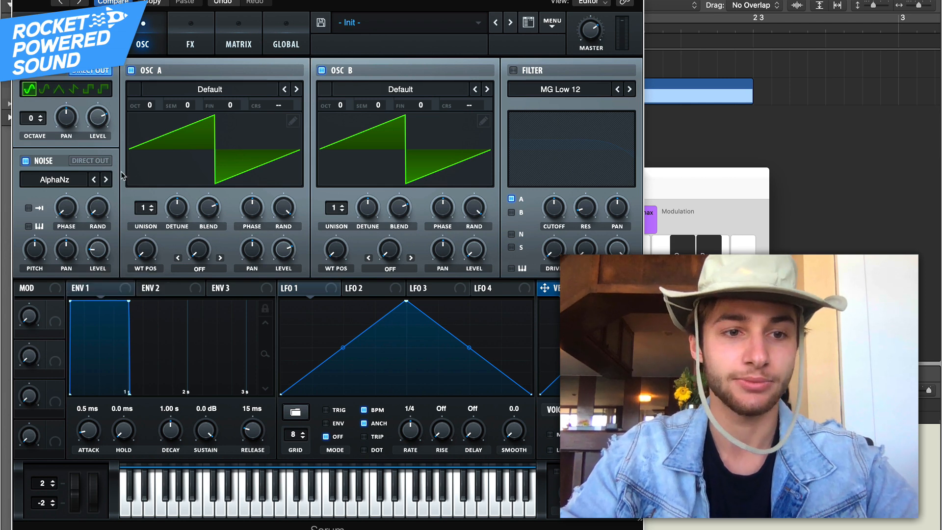
pyautogui.click(63, 181)
pyautogui.click(169, 189)
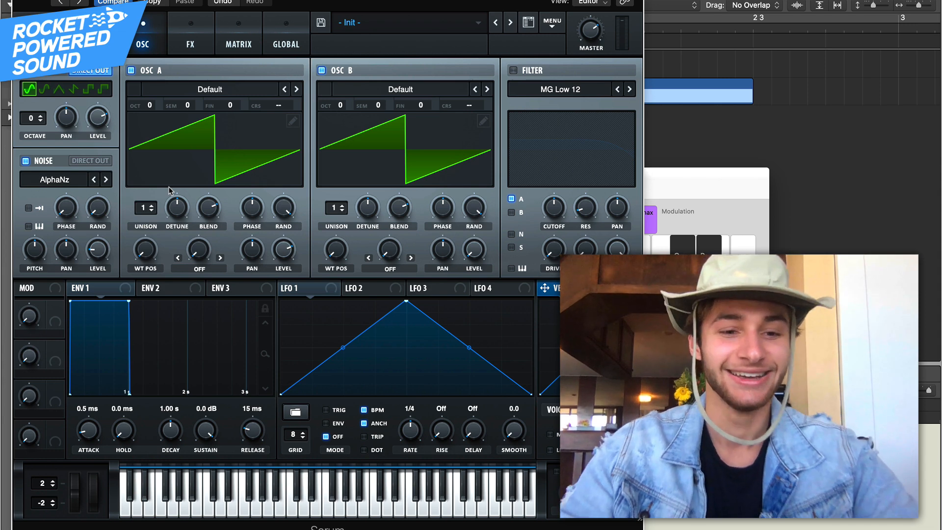
# Step: Load the MB Triangle (Metal) wavetable from the Analog category into OSC A
pyautogui.click(236, 91)
pyautogui.moveTo(241, 104)
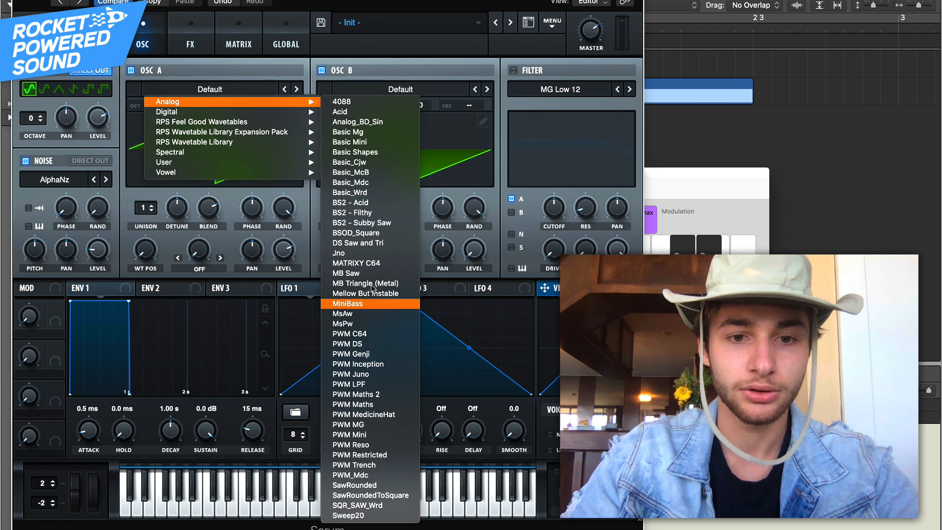
pyautogui.click(377, 285)
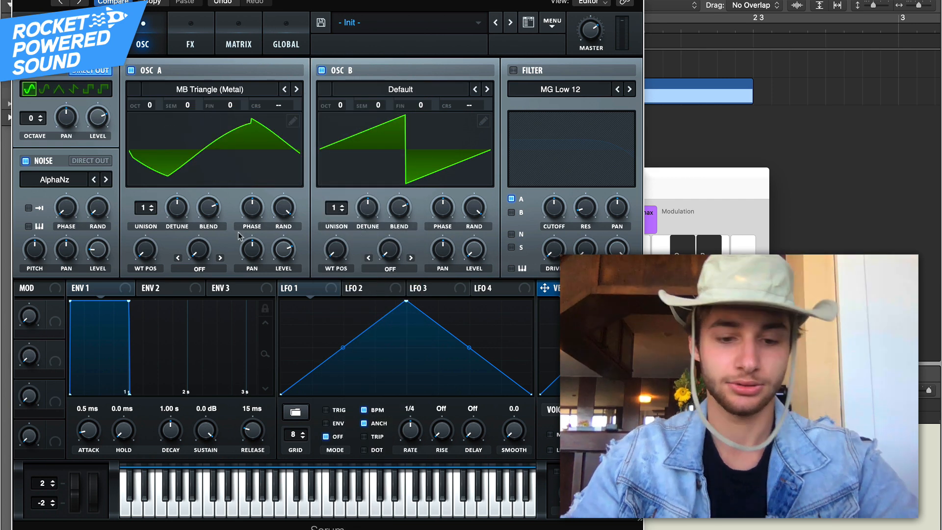
# Step: Isolate OSC A by turning off the noise, sub and B oscillators, and raise OSC A's wavetable position part-way
pyautogui.click(26, 160)
pyautogui.click(26, 71)
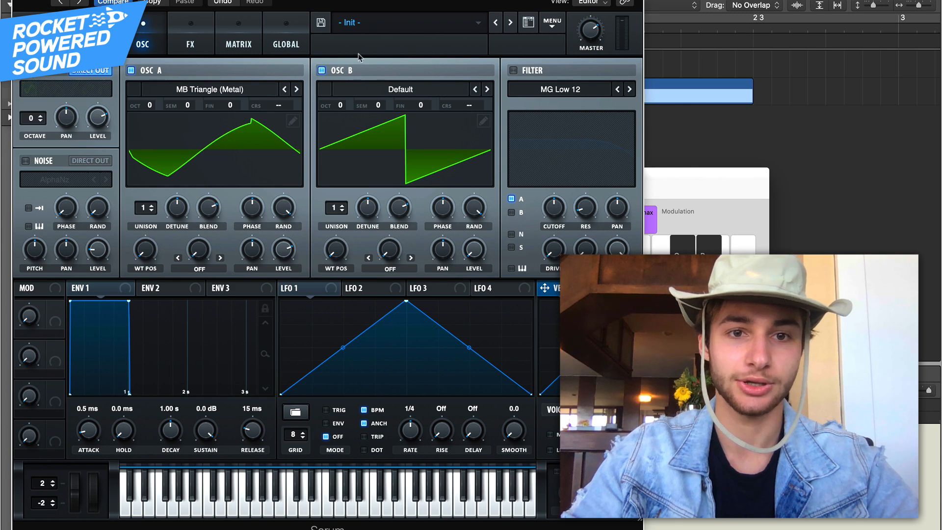
pyautogui.click(321, 70)
pyautogui.moveTo(146, 249); pyautogui.dragTo(146, 212)
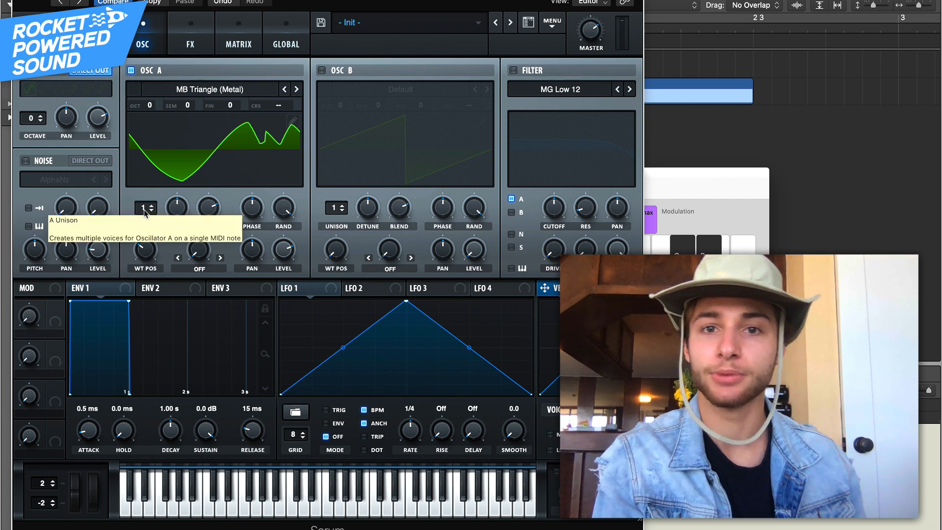
# Step: Turn the noise, sub and B oscillators back on, keeping OSC A's wavetable
pyautogui.click(192, 89)
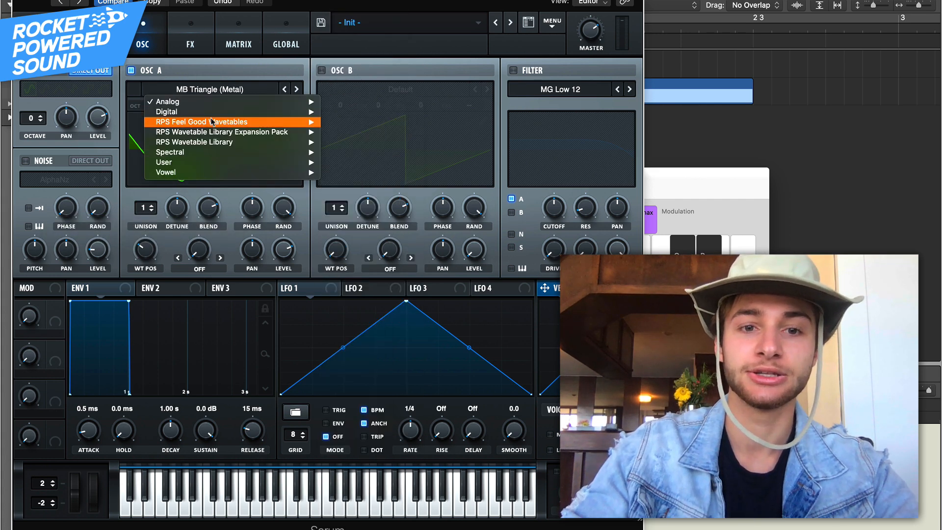
pyautogui.click(26, 161)
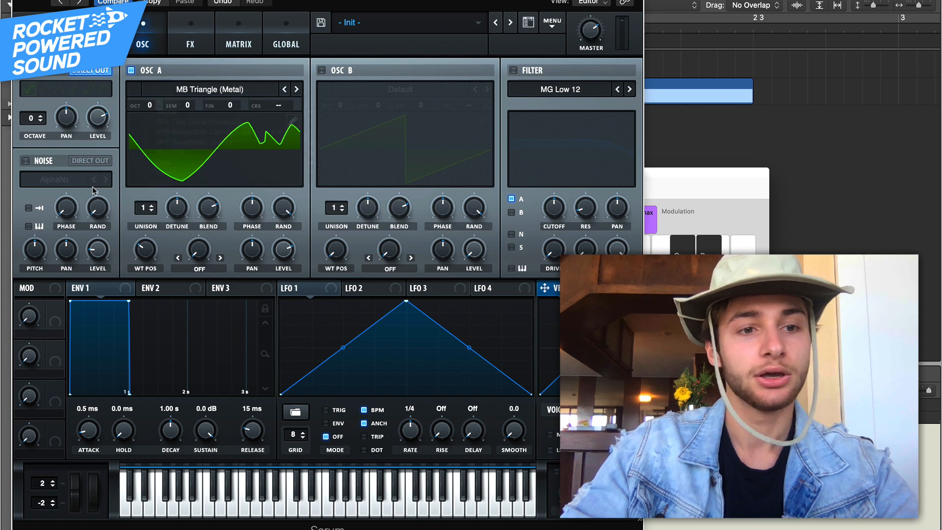
pyautogui.click(26, 161)
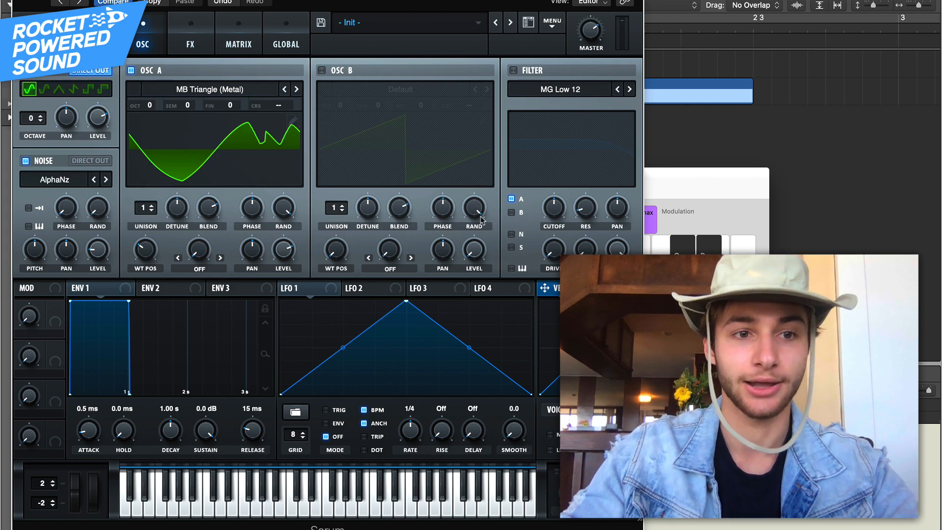
pyautogui.click(322, 70)
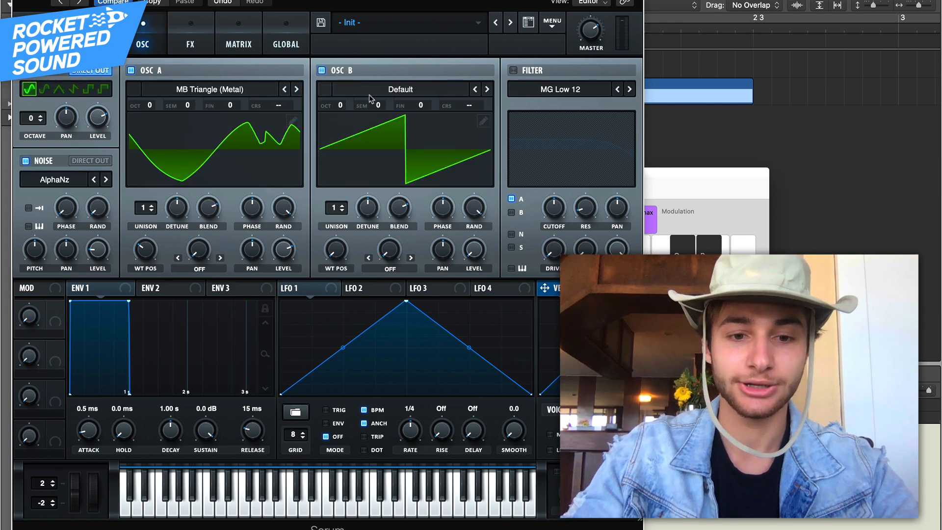
# Step: Load the Basic Shapes wavetable from the Analog category into OSC B and set its octave to +2
pyautogui.click(384, 91)
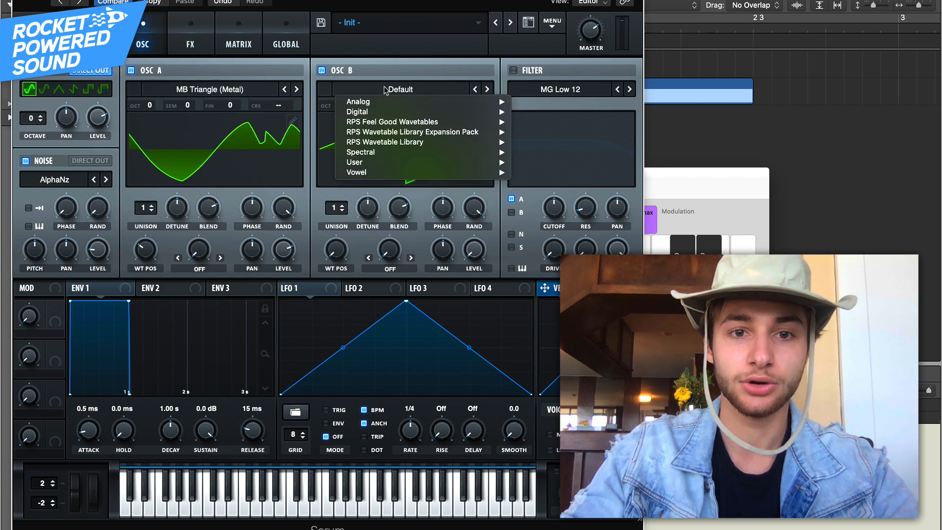
pyautogui.moveTo(493, 101)
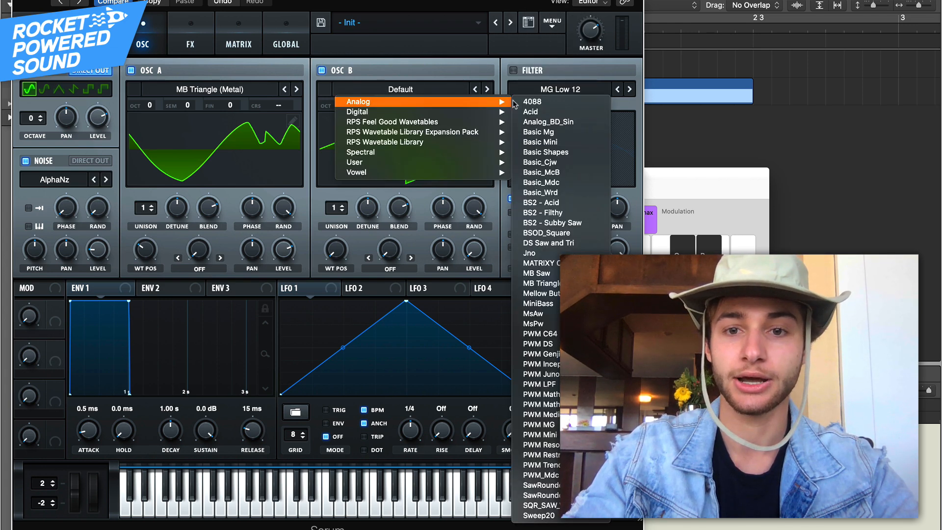
pyautogui.click(545, 152)
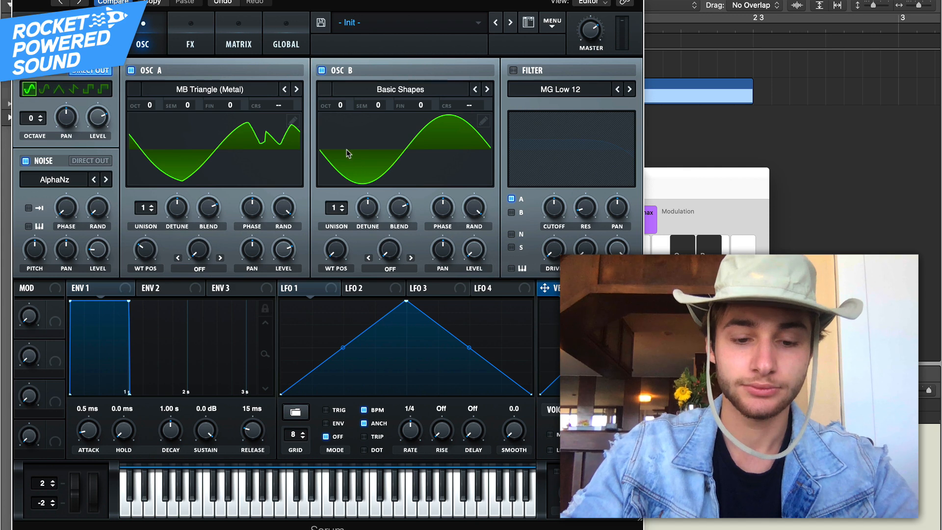
pyautogui.moveTo(342, 106); pyautogui.dragTo(357, 74)
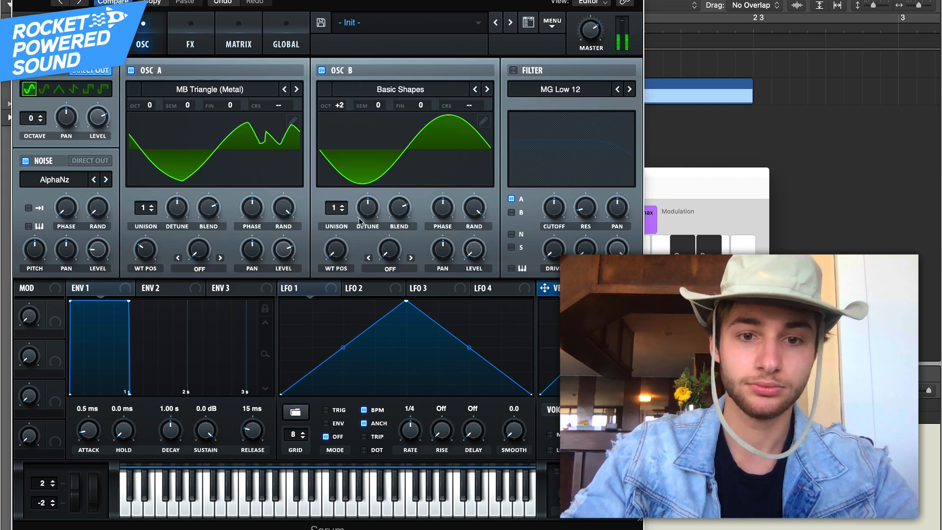
# Step: Set OSC A's warp mode to FM (from B) and turn up its warp amount
pyautogui.click(184, 270)
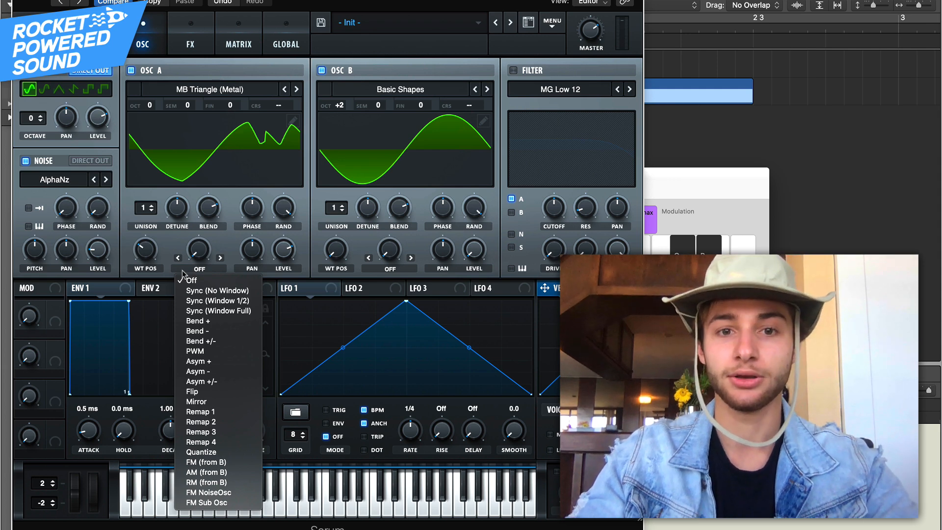
pyautogui.click(187, 280)
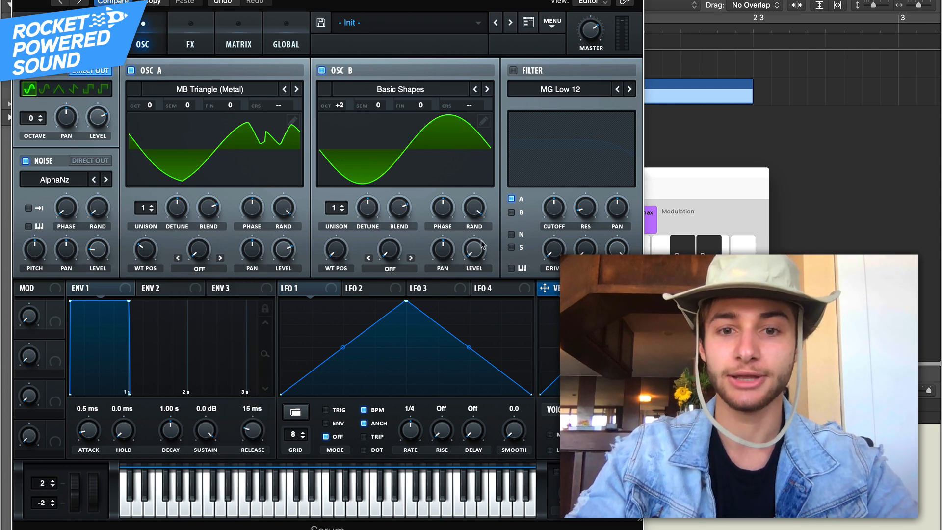
pyautogui.click(200, 269)
pyautogui.click(208, 396)
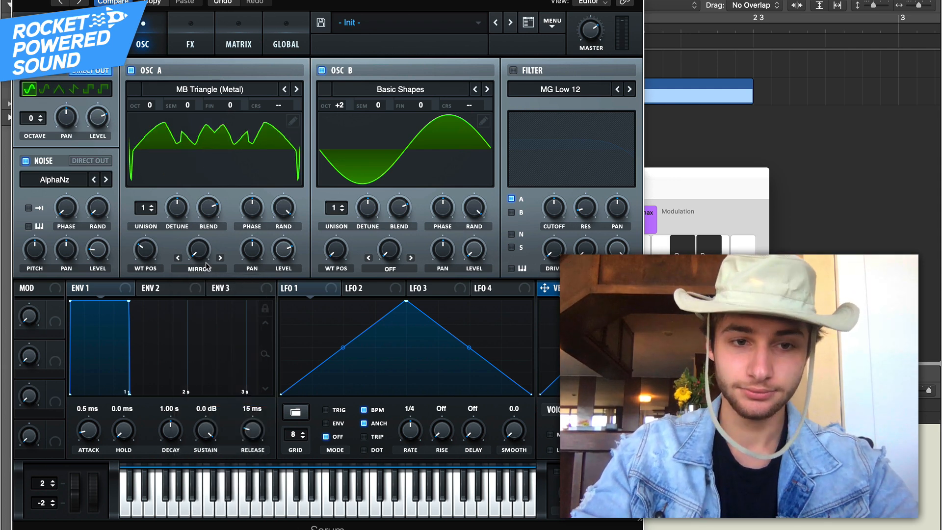
pyautogui.click(206, 269)
pyautogui.click(211, 458)
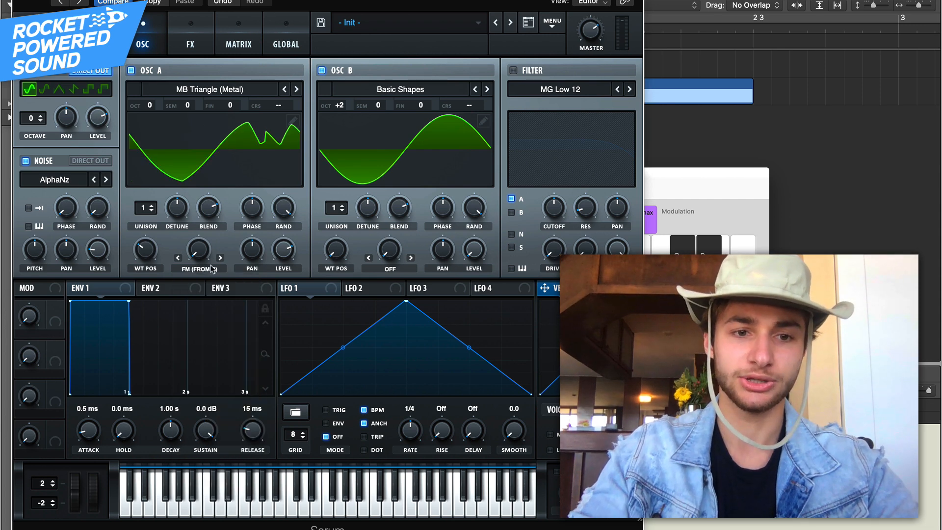
pyautogui.moveTo(198, 244); pyautogui.dragTo(206, 169)
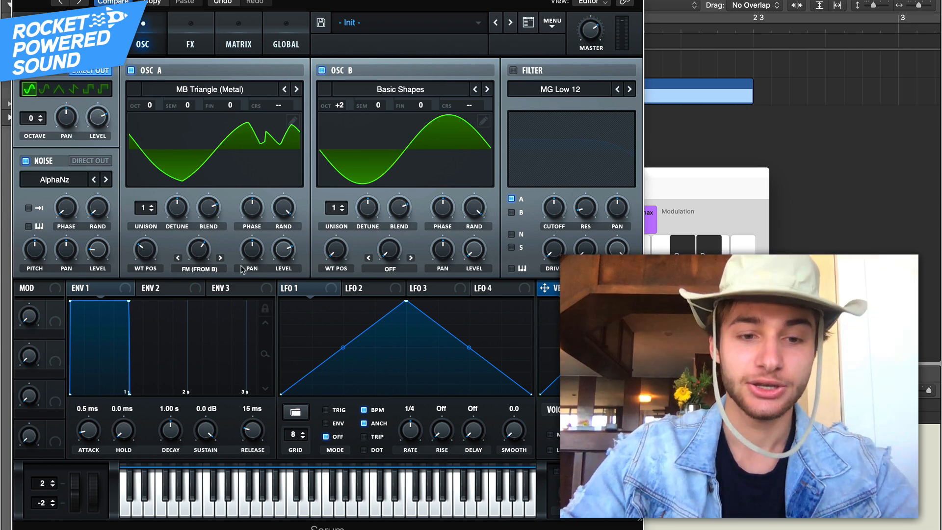
pyautogui.moveTo(202, 254)
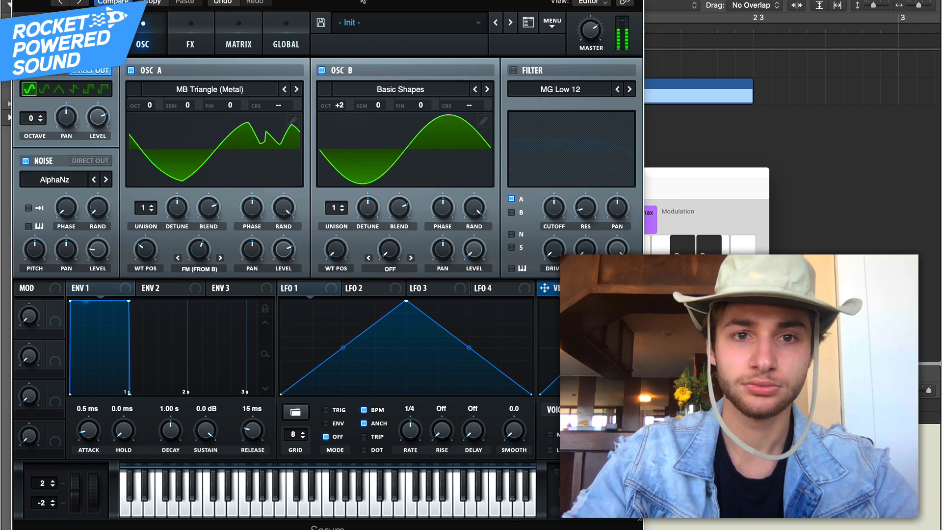
pyautogui.moveTo(363, 2)
pyautogui.mouseDown()
pyautogui.moveTo(364, 22)
pyautogui.moveTo(363, 1)
pyautogui.mouseUp()
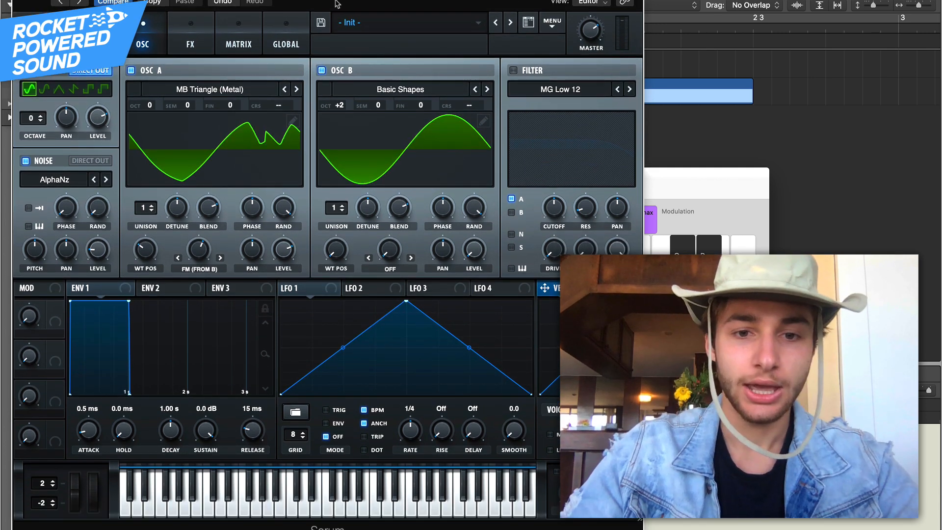
# Step: Set OSC B's warp mode to Sync (No Window) and adjust its warp amount to 4.04%
pyautogui.click(392, 268)
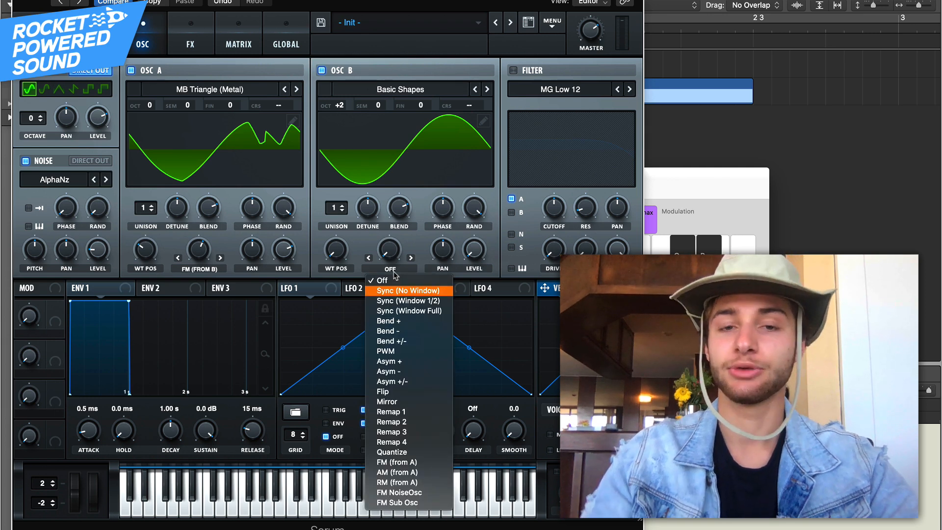
pyautogui.click(395, 291)
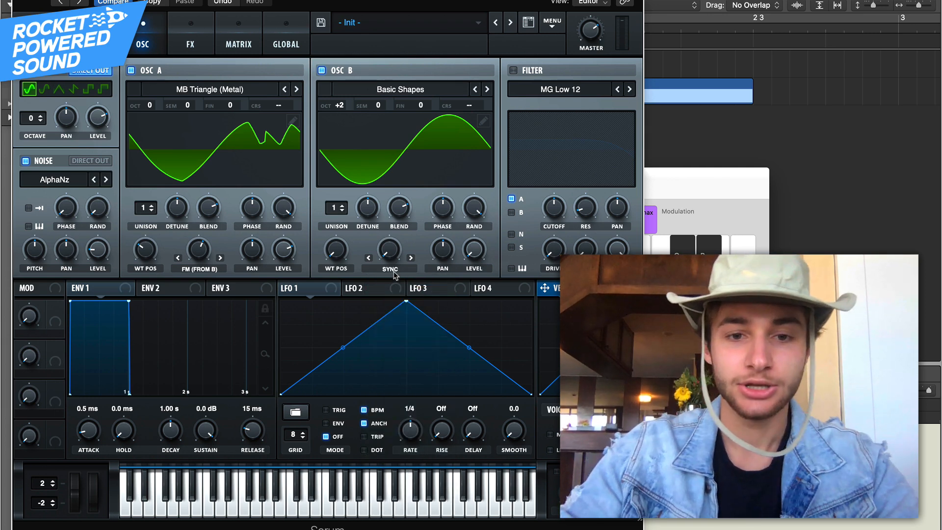
pyautogui.moveTo(391, 252); pyautogui.dragTo(404, 188)
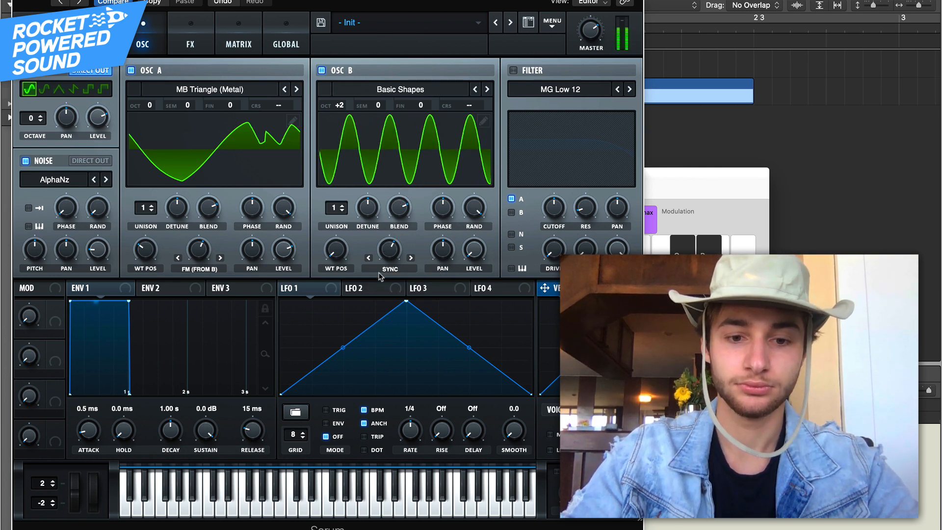
pyautogui.moveTo(391, 249); pyautogui.dragTo(390, 253)
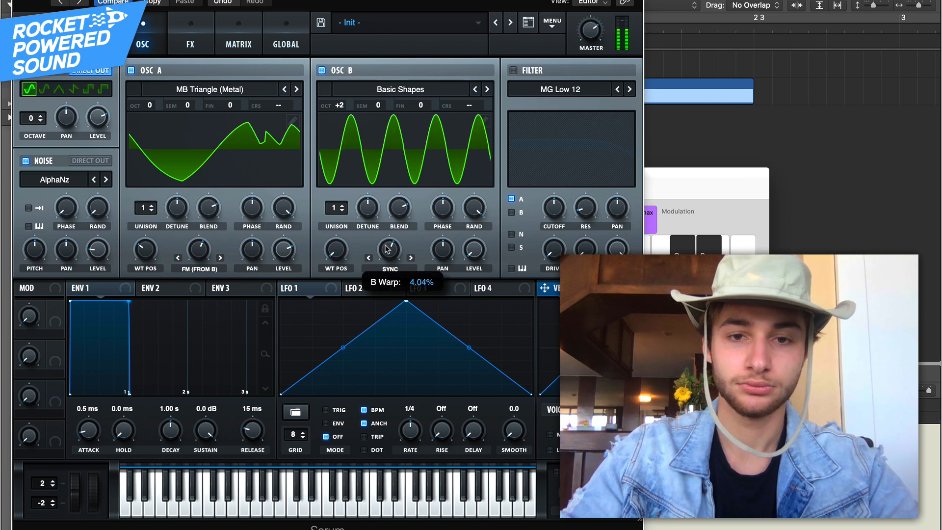
# Step: Play the Crusade Demo reference in the arrangement, then stop playback and return to the start
pyautogui.moveTo(385, 1); pyautogui.dragTo(373, 97)
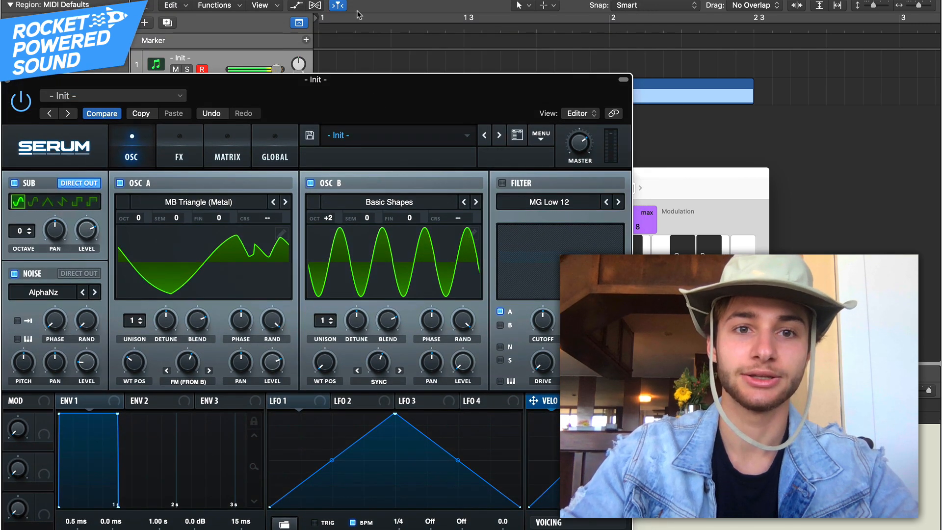
pyautogui.press('space')
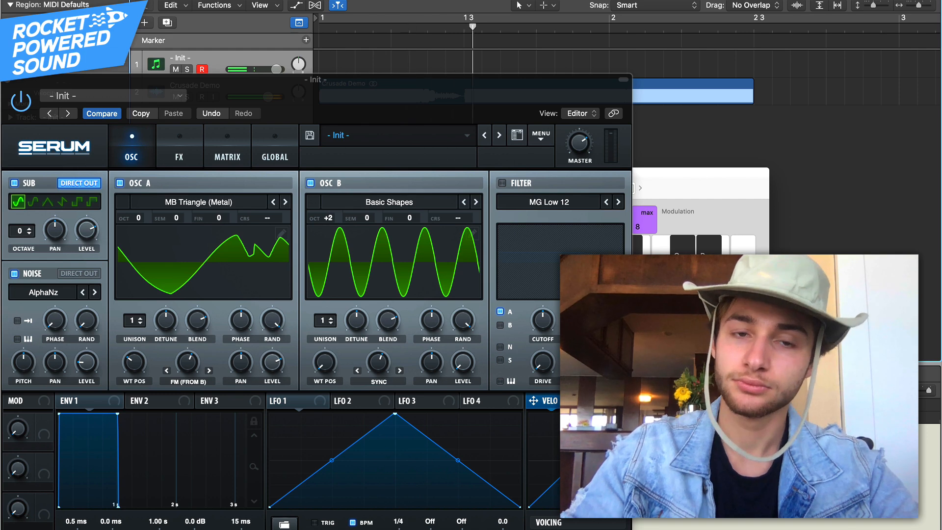
pyautogui.press('space')
pyautogui.press('Return')
pyautogui.moveTo(380, 98); pyautogui.dragTo(380, 1)
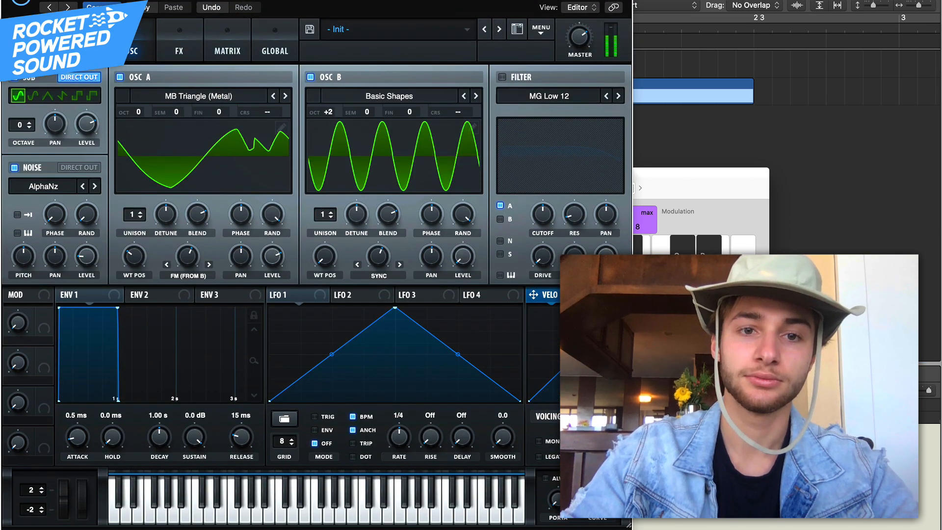
# Step: Fine-tune OSC B's Sync warp amount and check the sound against the reference
pyautogui.moveTo(380, 264)
pyautogui.moveTo(380, 264); pyautogui.dragTo(381, 259)
pyautogui.moveTo(349, 4); pyautogui.dragTo(349, 30)
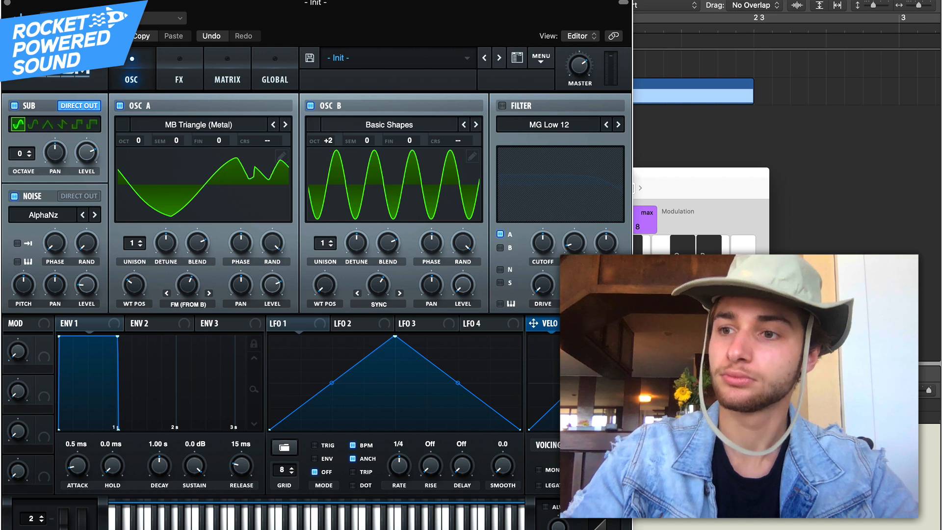
pyautogui.moveTo(327, 43); pyautogui.dragTo(330, 13)
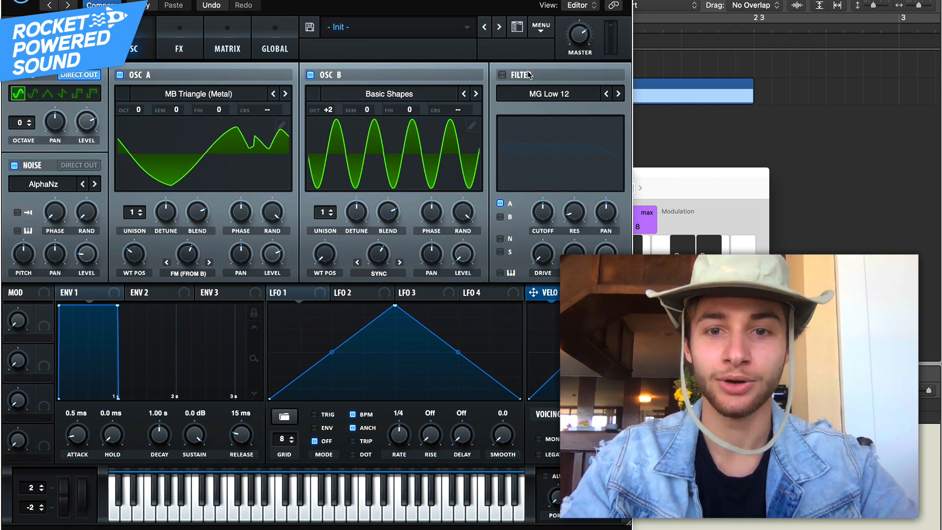
# Step: Enable the MG Low 12 filter, route noise and sub through it as well, raise its cutoff and lower its resonance
pyautogui.click(529, 75)
pyautogui.click(549, 95)
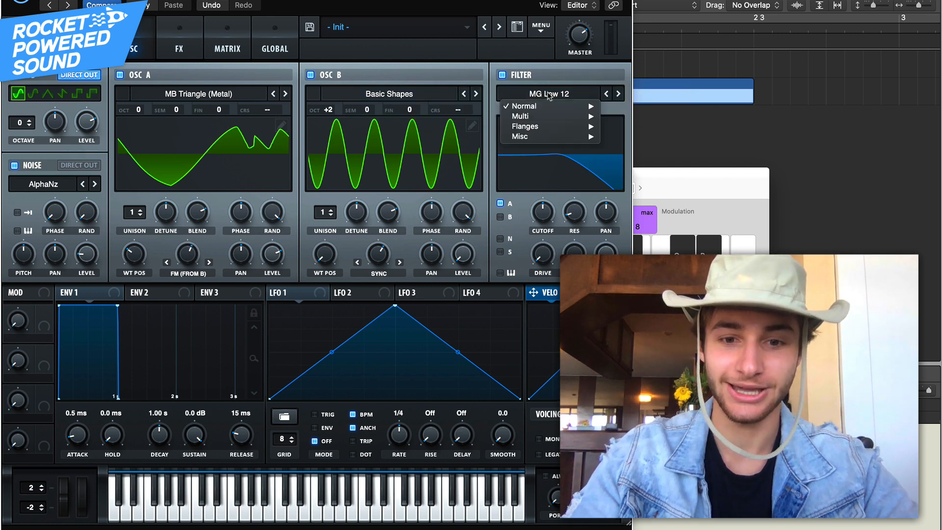
pyautogui.click(542, 92)
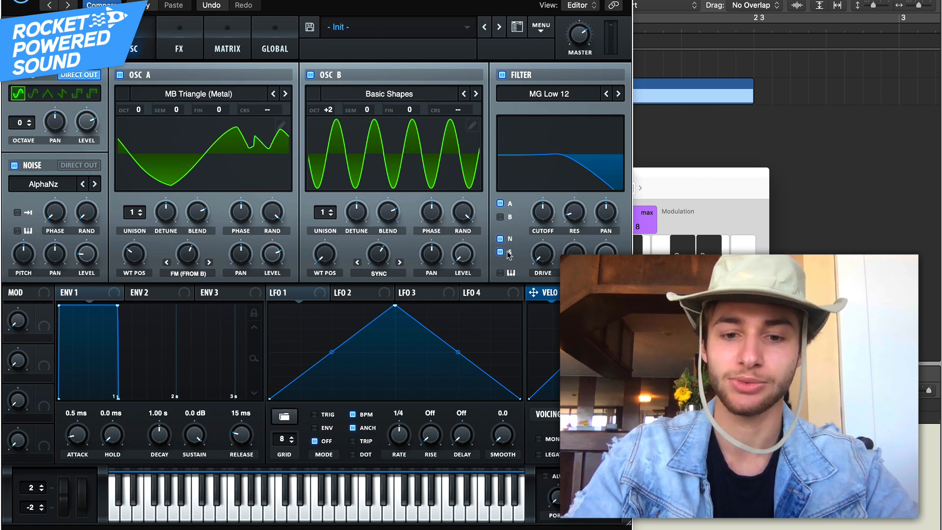
pyautogui.moveTo(542, 212); pyautogui.dragTo(553, 189)
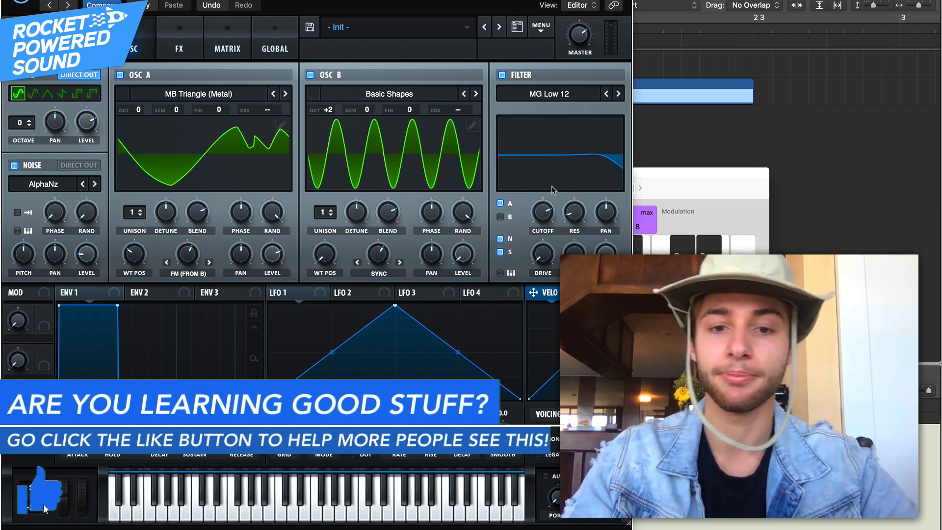
pyautogui.click(544, 214)
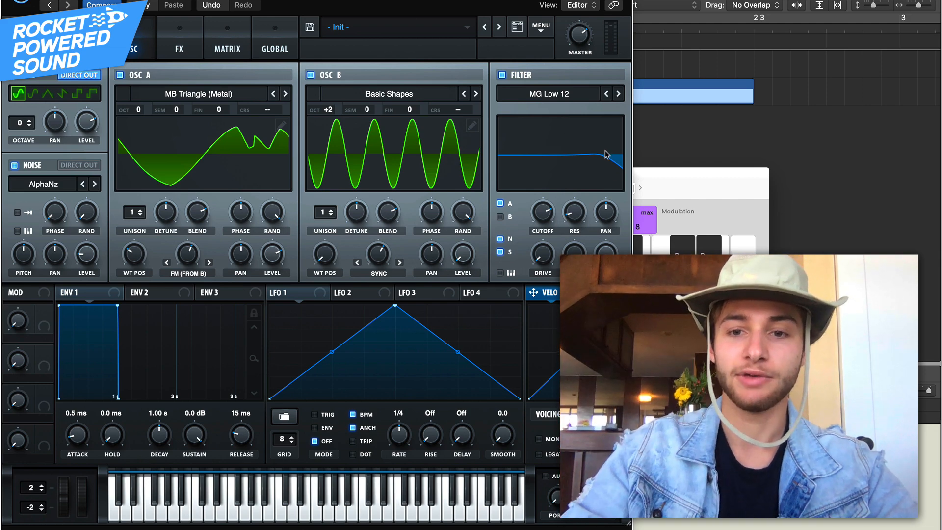
pyautogui.moveTo(583, 221); pyautogui.dragTo(583, 231)
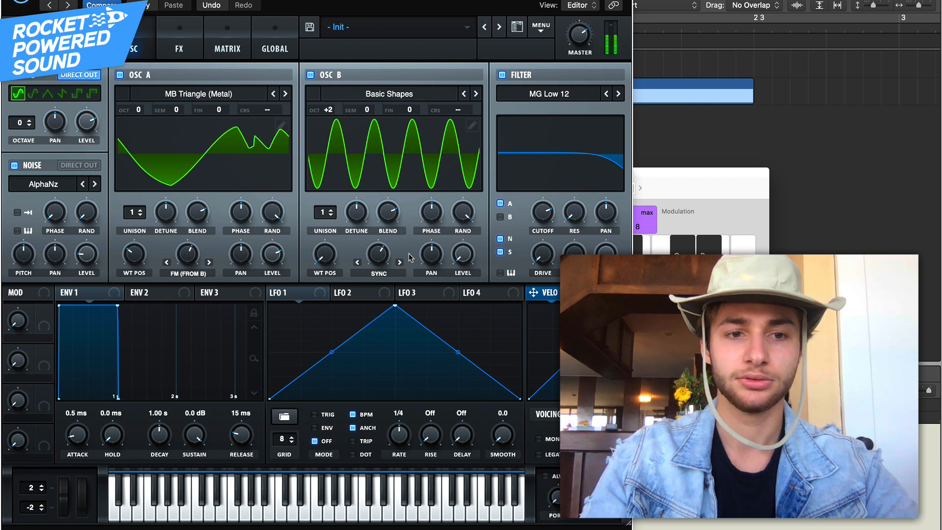
# Step: Set OSC A's unison to 3 voices, raise its detune and lower its blend
pyautogui.moveTo(137, 214); pyautogui.dragTo(171, 176)
pyautogui.moveTo(200, 207); pyautogui.dragTo(171, 245)
pyautogui.moveTo(405, 5); pyautogui.dragTo(405, 53)
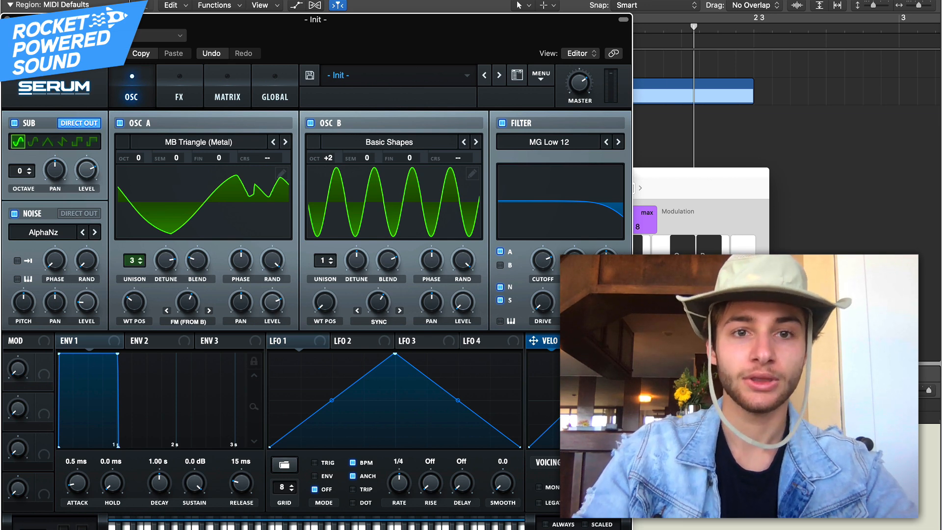
pyautogui.moveTo(328, 24); pyautogui.dragTo(327, 1)
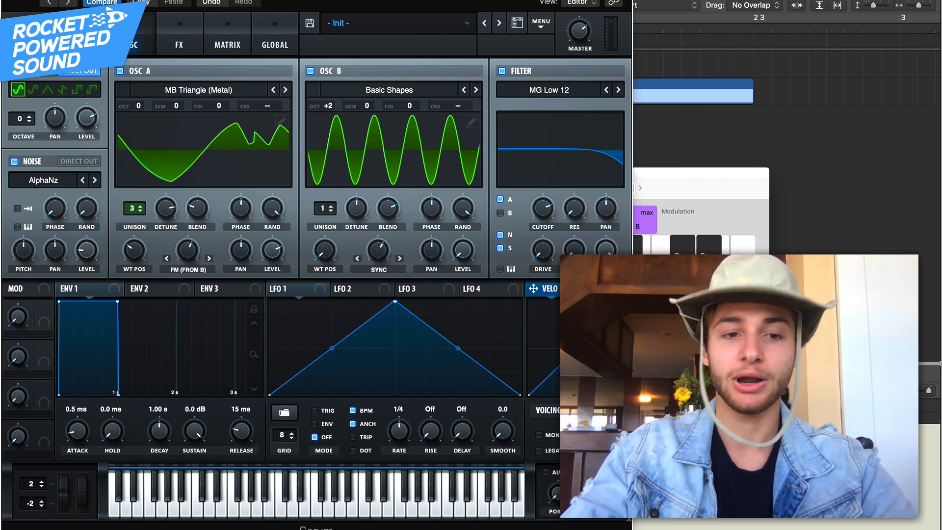
pyautogui.click(140, 211)
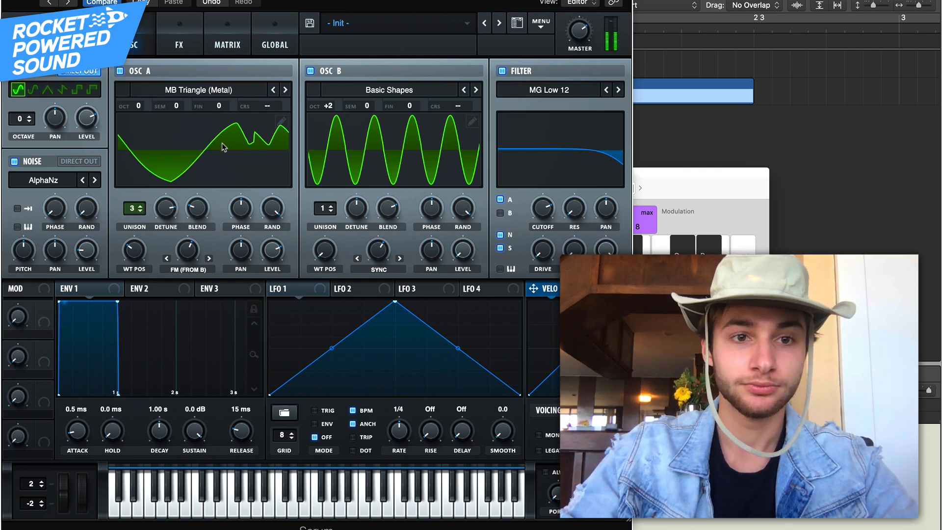
# Step: Show the effects rack and compare the patch with the Crusade Demo by playing both
pyautogui.click(177, 43)
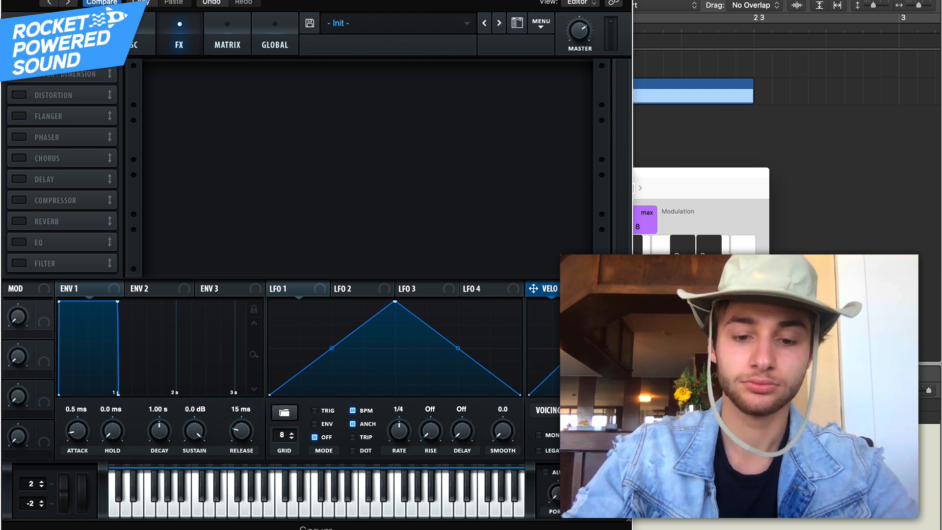
pyautogui.press('space')
pyautogui.moveTo(372, 0); pyautogui.dragTo(373, 21)
pyautogui.press('a')
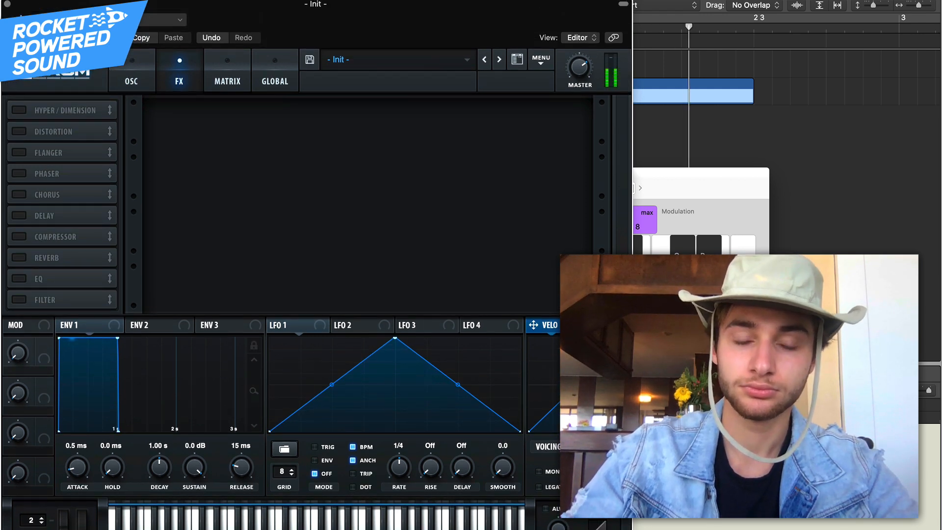
pyautogui.press('space')
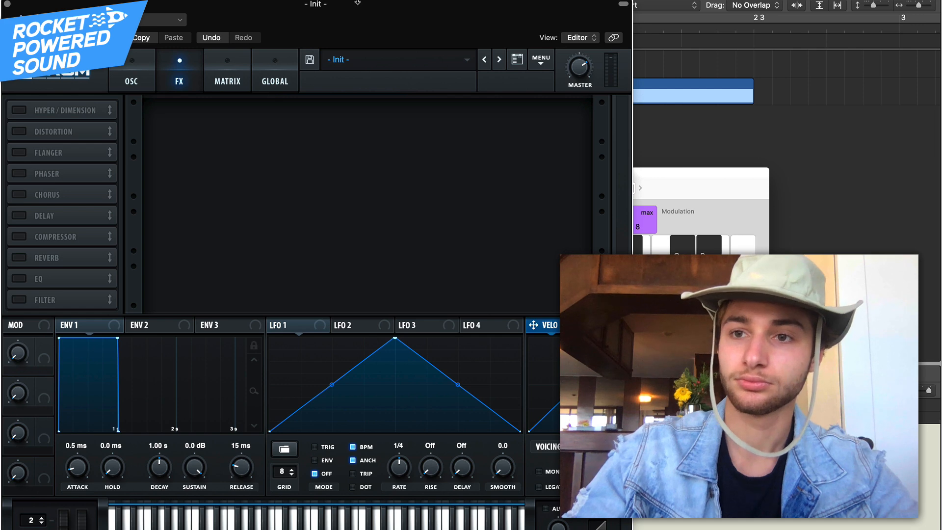
pyautogui.press('space')
pyautogui.press('space')
pyautogui.moveTo(324, 26); pyautogui.dragTo(323, 0)
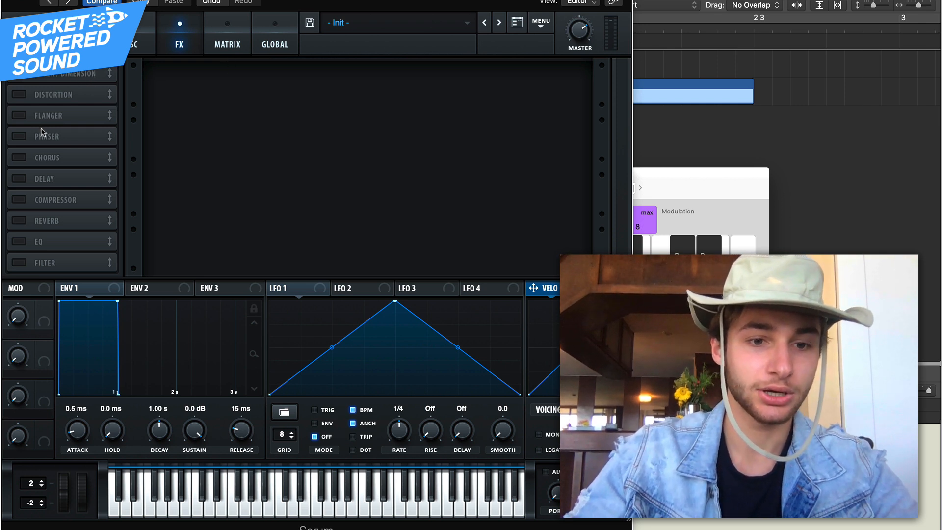
# Step: Add an MG Low 6 filter effect at the start of the chain, raise its cutoff and reduce its mix
pyautogui.click(21, 261)
pyautogui.scroll(1, 68, 215)
pyautogui.moveTo(335, 80); pyautogui.dragTo(353, 55)
pyautogui.moveTo(563, 80); pyautogui.dragTo(563, 156)
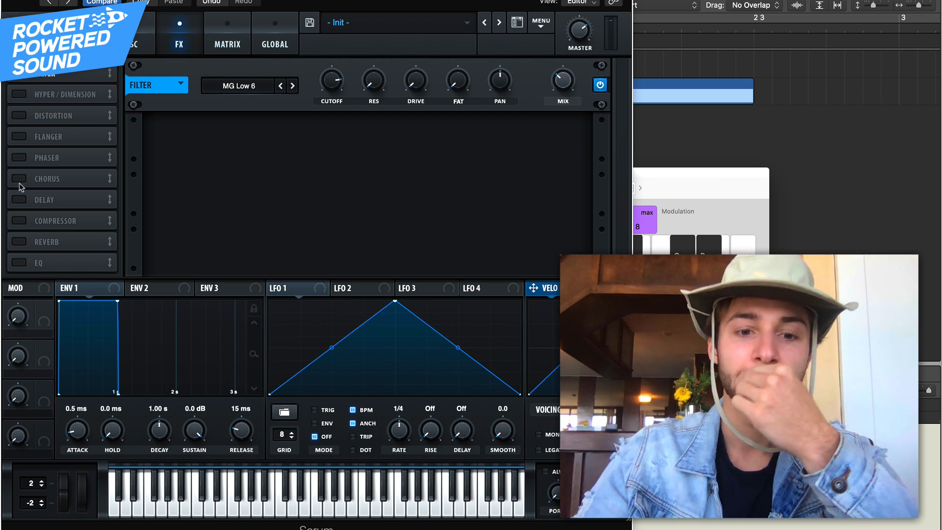
# Step: Add a compressor effect with multiband enabled and compare the sound with it bypassed
pyautogui.click(20, 222)
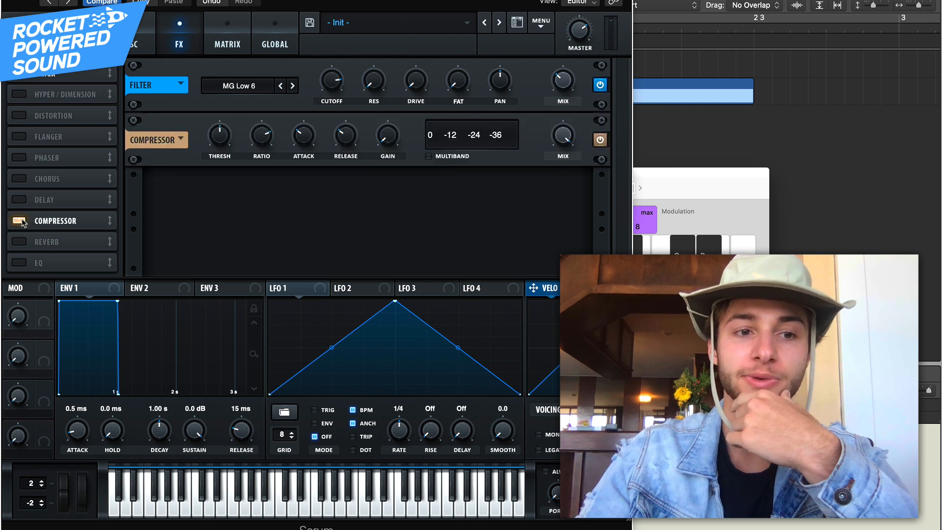
pyautogui.click(429, 156)
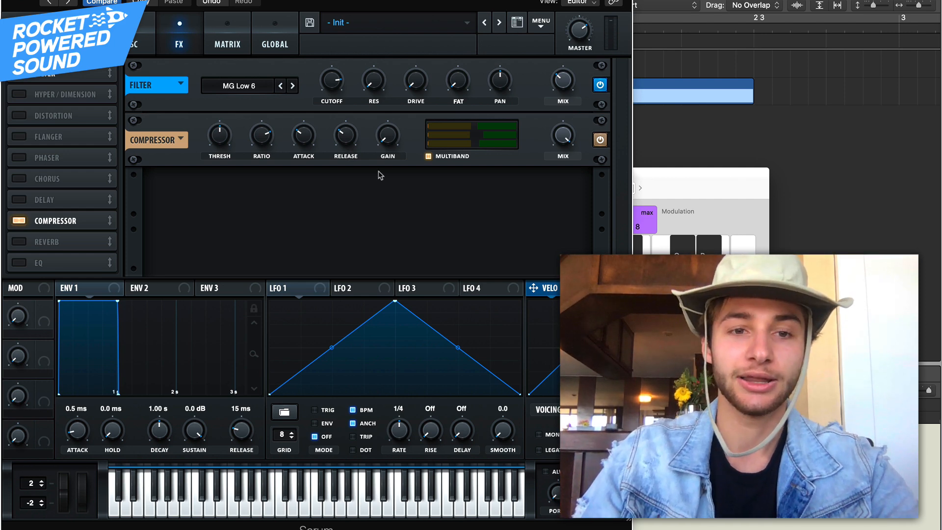
pyautogui.click(20, 221)
pyautogui.click(20, 221)
# Step: Move the compressor directly after the distortion slot and enable Tube distortion with its drive turned up
pyautogui.moveTo(57, 221); pyautogui.dragTo(31, 139)
pyautogui.click(19, 117)
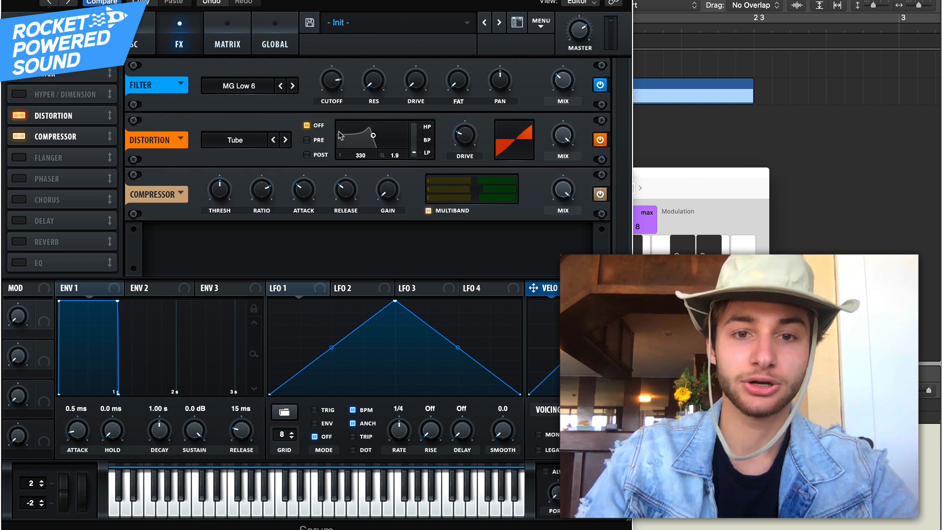
pyautogui.moveTo(474, 140); pyautogui.dragTo(496, 105)
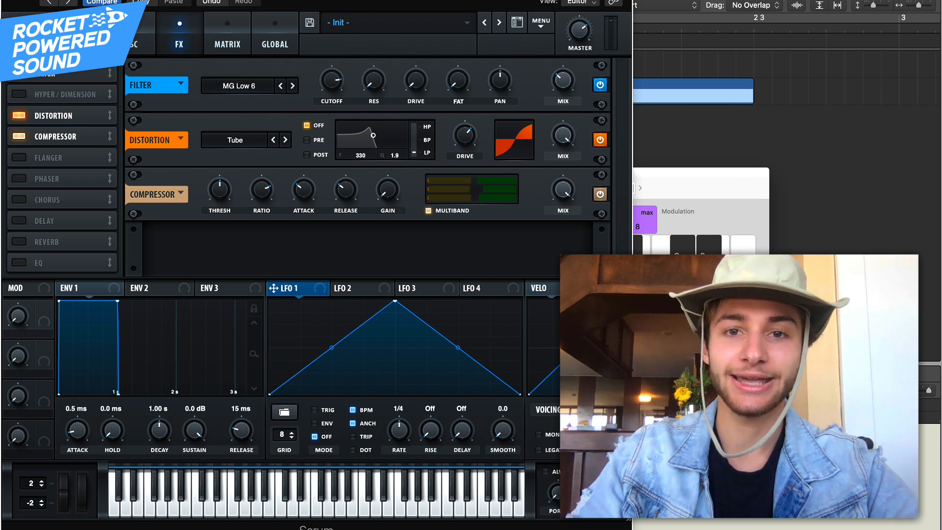
# Step: Play the reference demo again to judge the distorted patch
pyautogui.moveTo(480, 0); pyautogui.dragTo(479, 20)
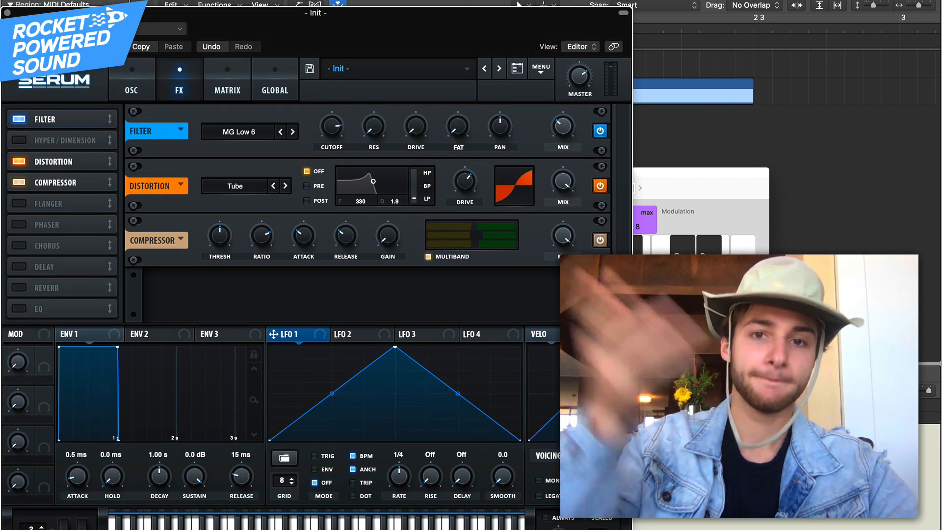
pyautogui.press('space')
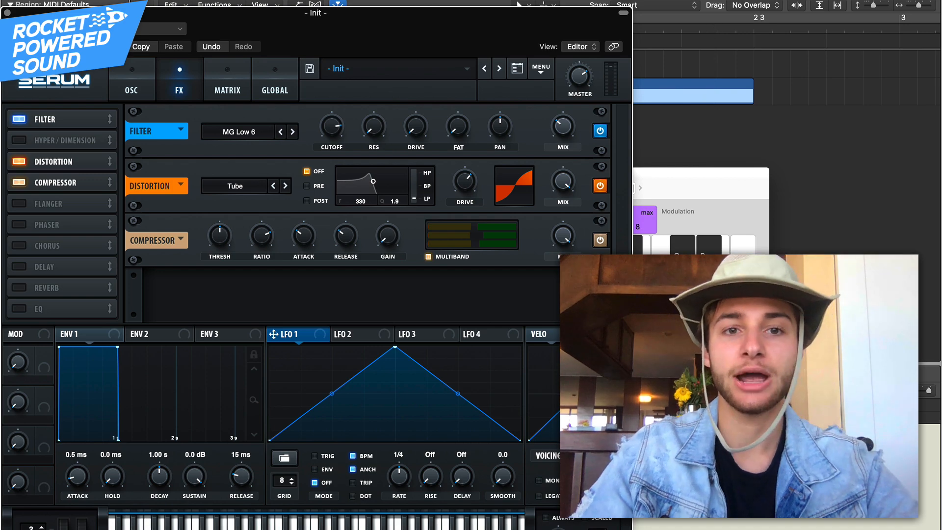
pyautogui.moveTo(315, 18); pyautogui.dragTo(316, 0)
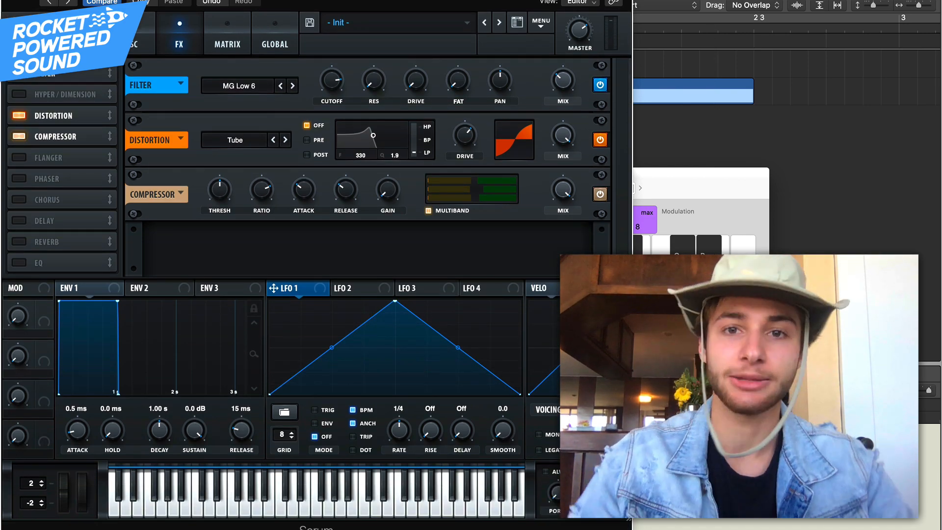
# Step: Modulate the distortion drive with LFO 1, turn off its BPM sync, set its rate to 37.0 Hz and fine-tune the modulation depth
pyautogui.moveTo(304, 293); pyautogui.dragTo(466, 134)
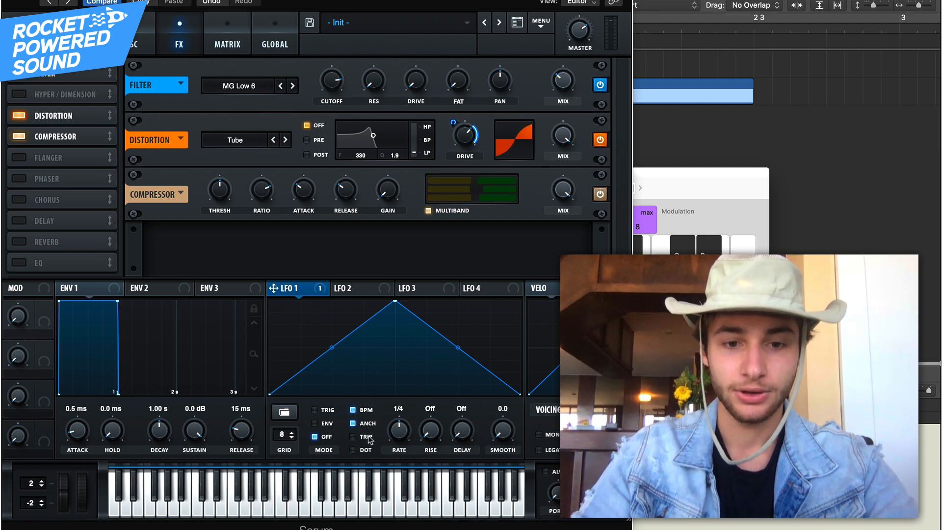
pyautogui.click(353, 410)
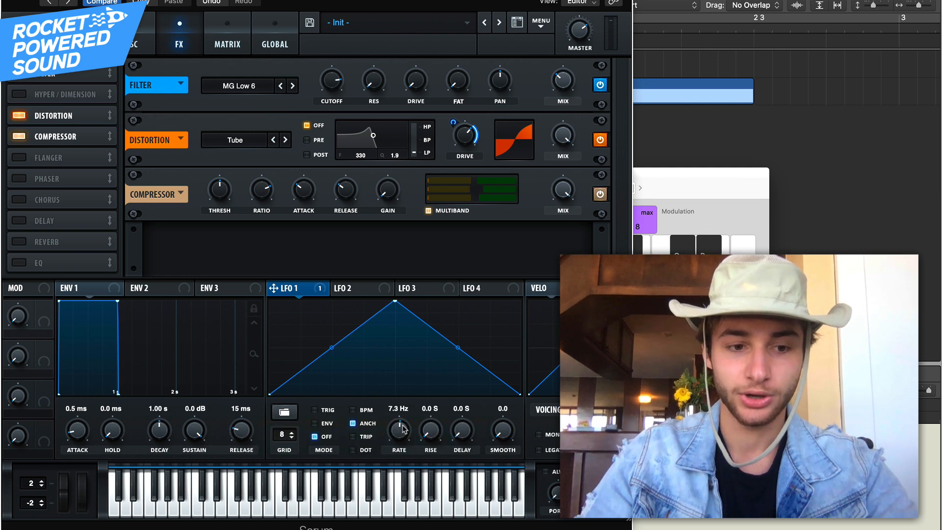
pyautogui.moveTo(402, 427); pyautogui.dragTo(411, 401)
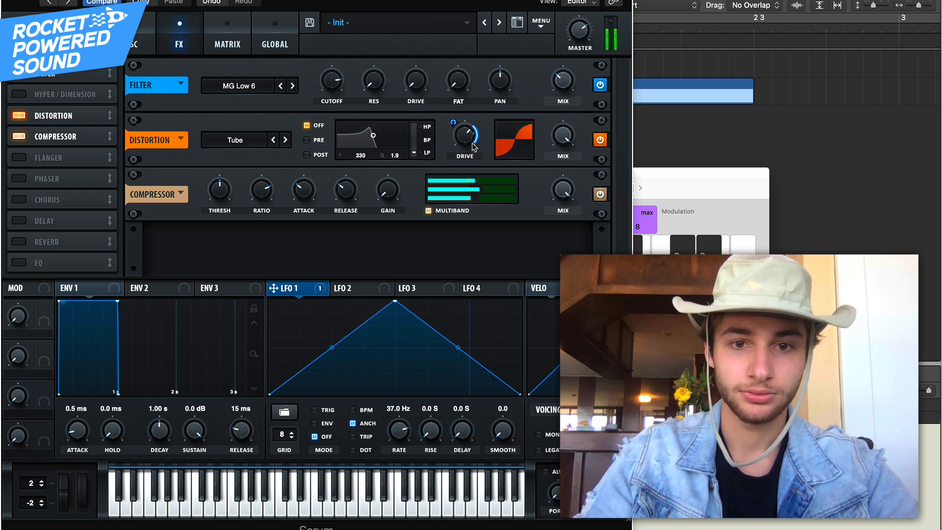
pyautogui.moveTo(459, 127); pyautogui.dragTo(460, 127)
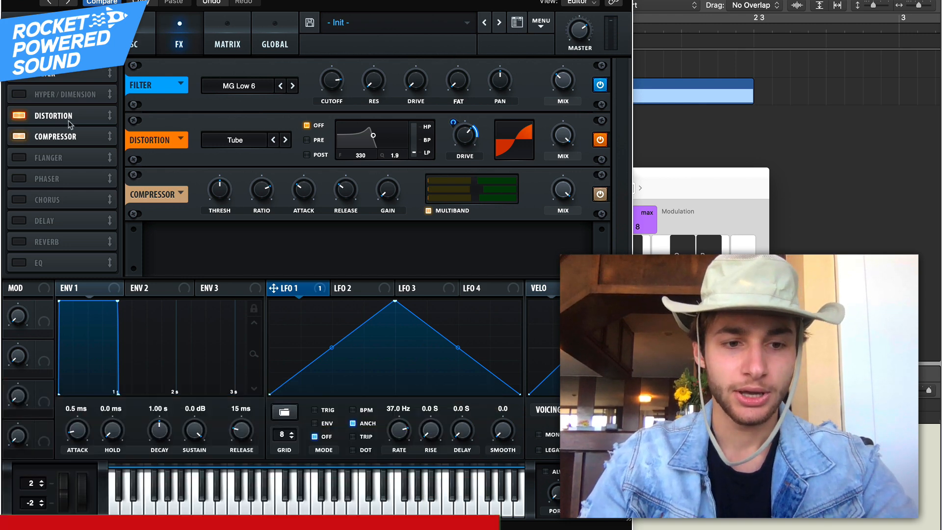
# Step: Add an EQ after the compressor with its low band as a high-pass at 34% Q and its high band gain at 1.0 dB
pyautogui.click(18, 263)
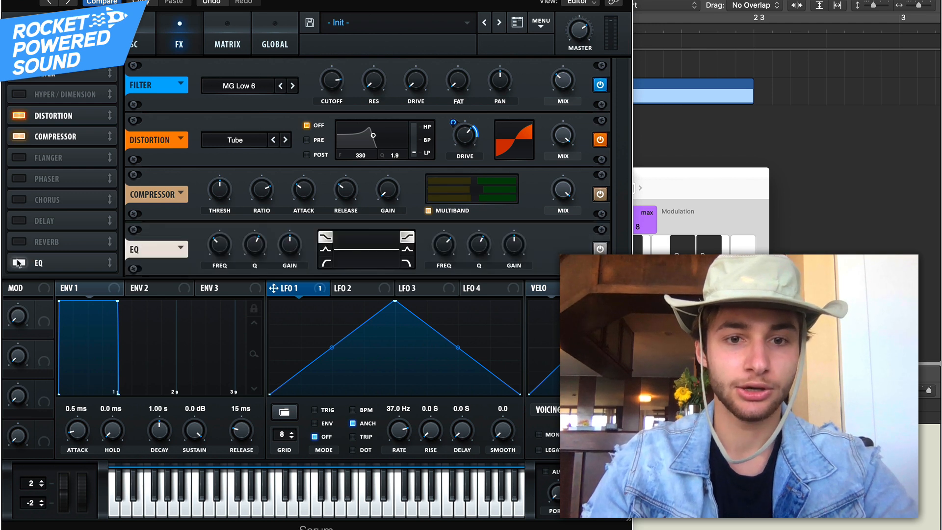
pyautogui.click(326, 264)
pyautogui.moveTo(265, 267); pyautogui.dragTo(249, 247)
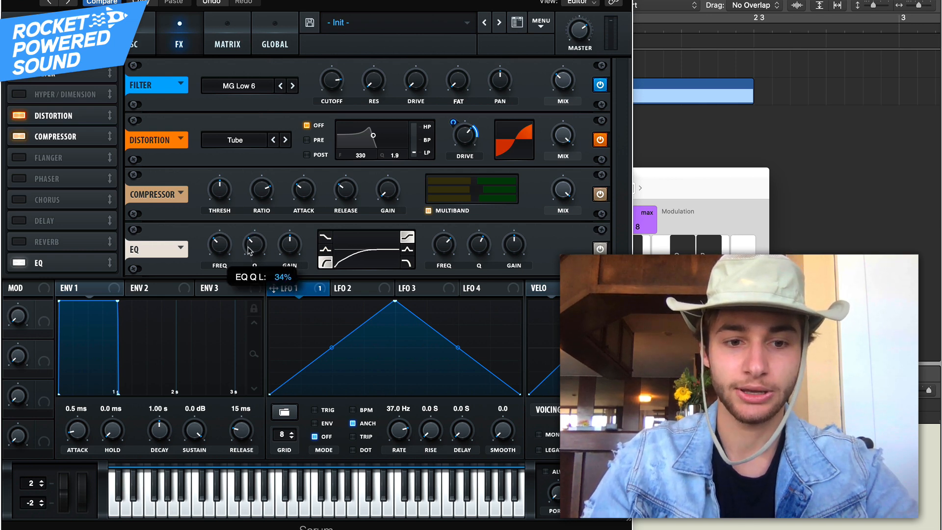
pyautogui.moveTo(530, 251)
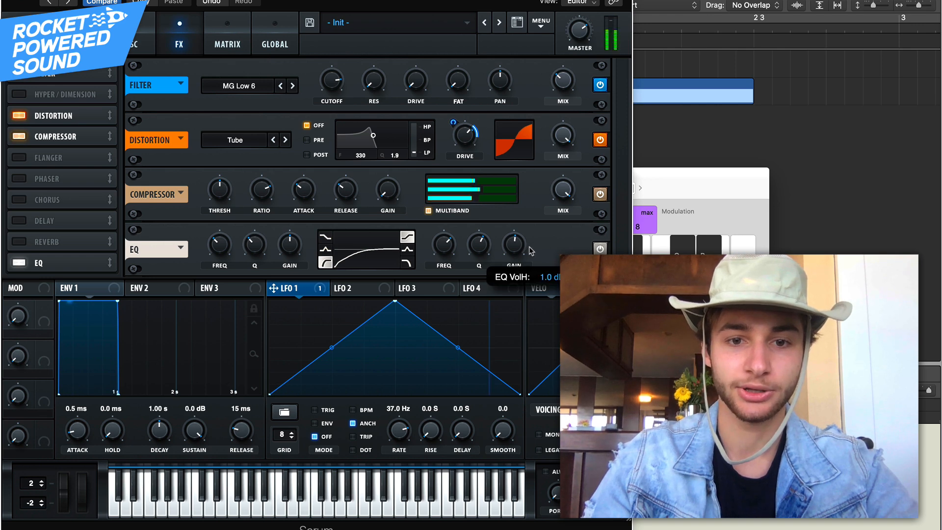
pyautogui.moveTo(49, 263); pyautogui.dragTo(49, 157)
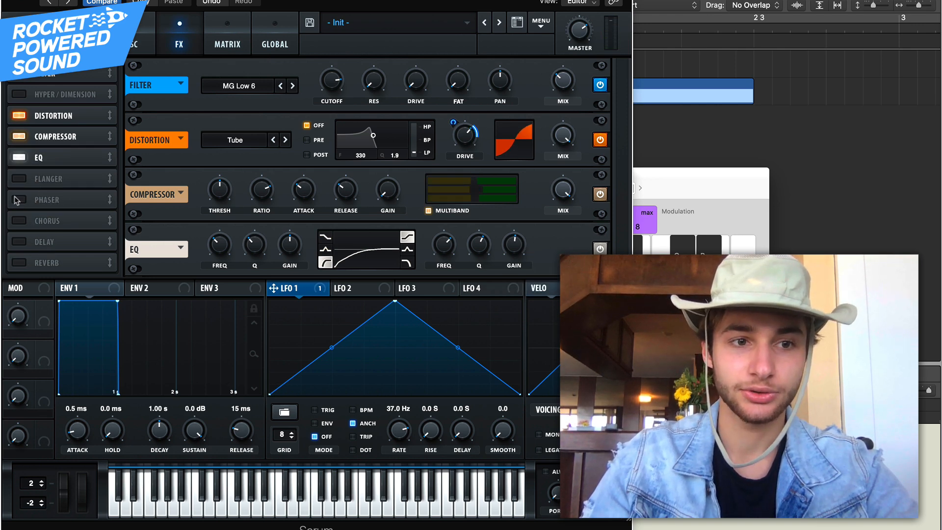
# Step: Enable Hyper/Dimension, place it after the EQ and set the Hyper mix to 0%
pyautogui.click(25, 93)
pyautogui.moveTo(58, 94); pyautogui.dragTo(77, 162)
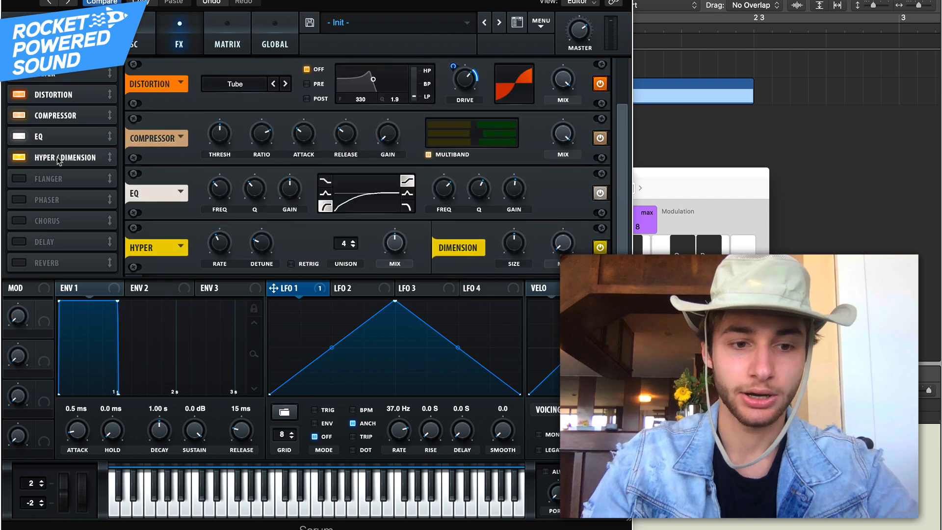
pyautogui.moveTo(406, 250); pyautogui.dragTo(398, 282)
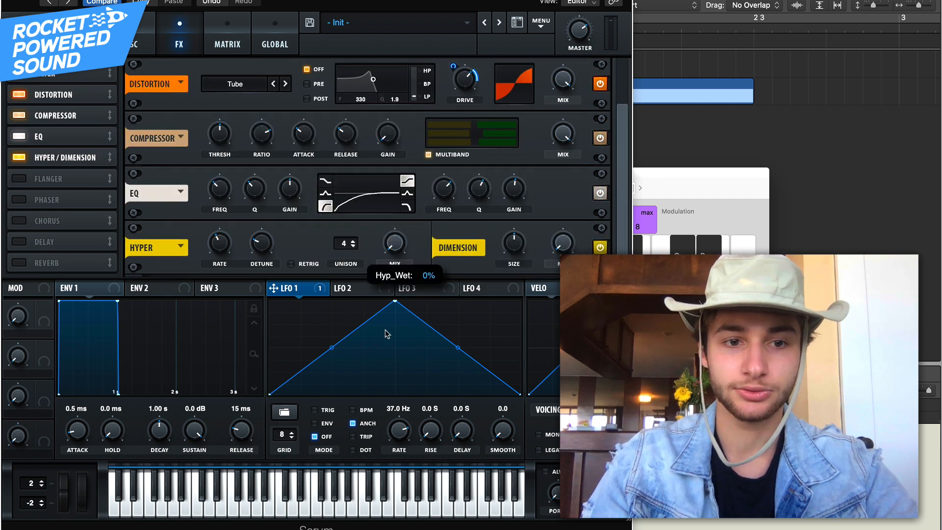
# Step: Turn the Dimension size down to its minimum and raise the Dimension mix slightly
pyautogui.click(146, 40)
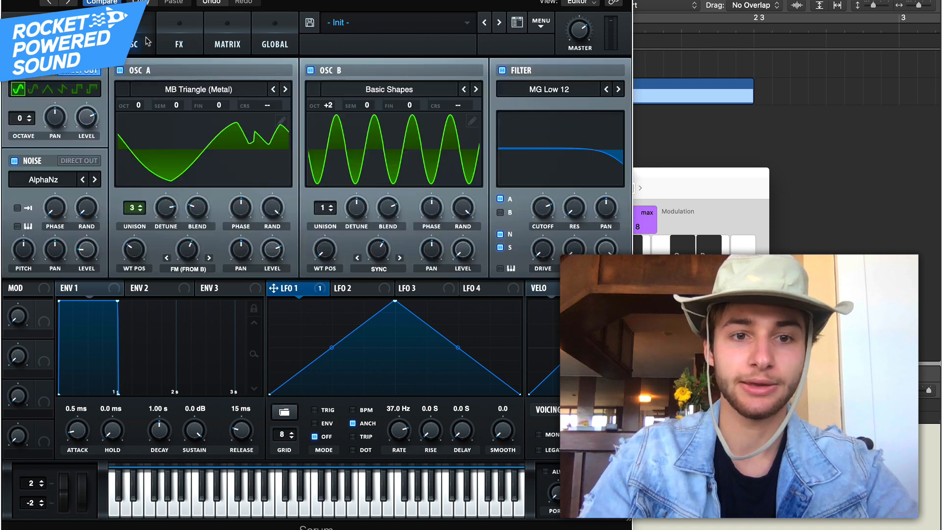
pyautogui.click(179, 44)
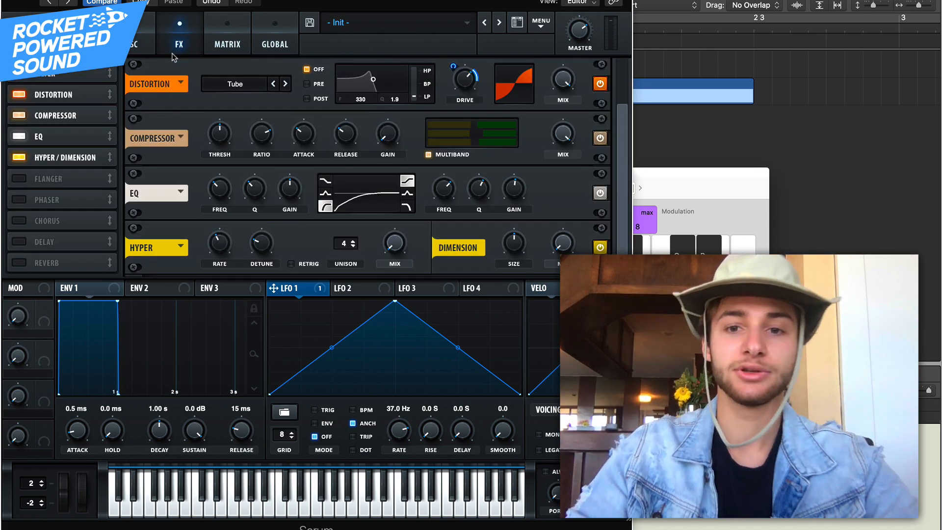
pyautogui.moveTo(514, 242); pyautogui.dragTo(497, 289)
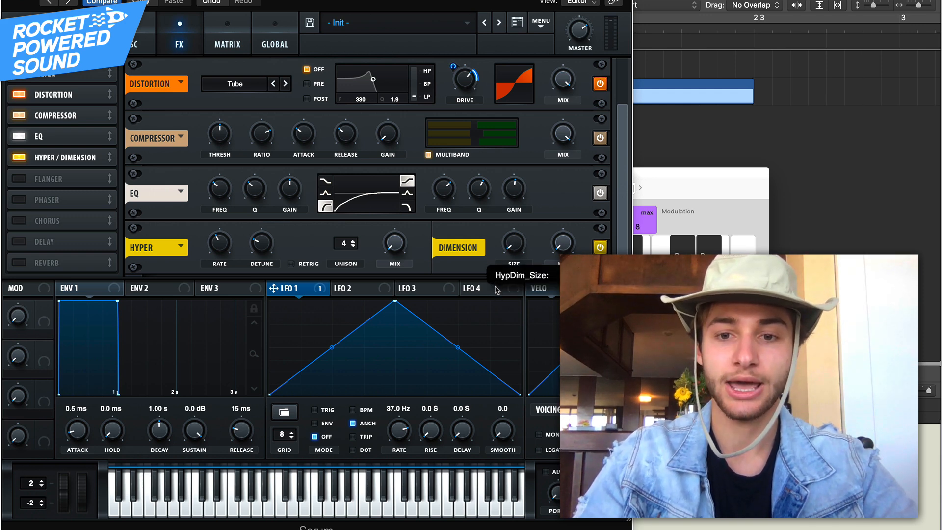
pyautogui.moveTo(563, 246); pyautogui.dragTo(564, 238)
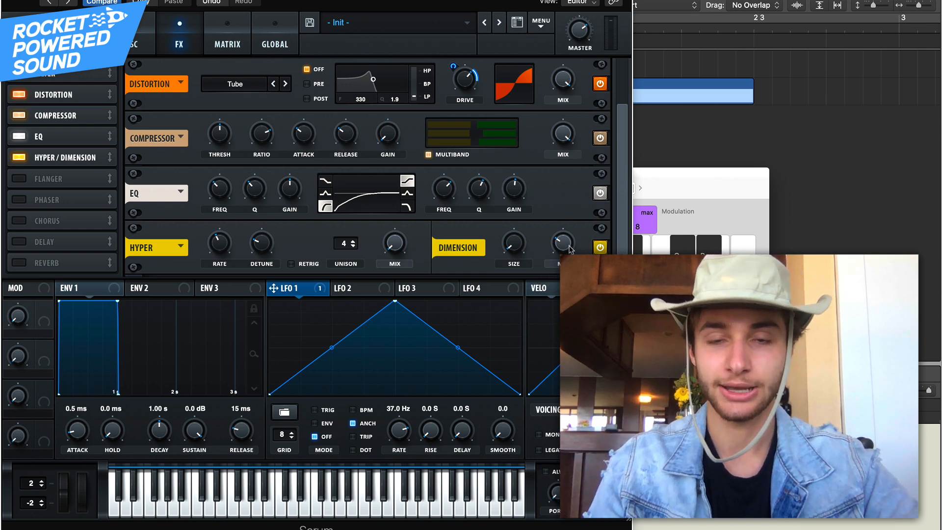
# Step: Fine-tune oscillator B's sync warp to 4.00% and audition the patch with a note
pyautogui.click(137, 35)
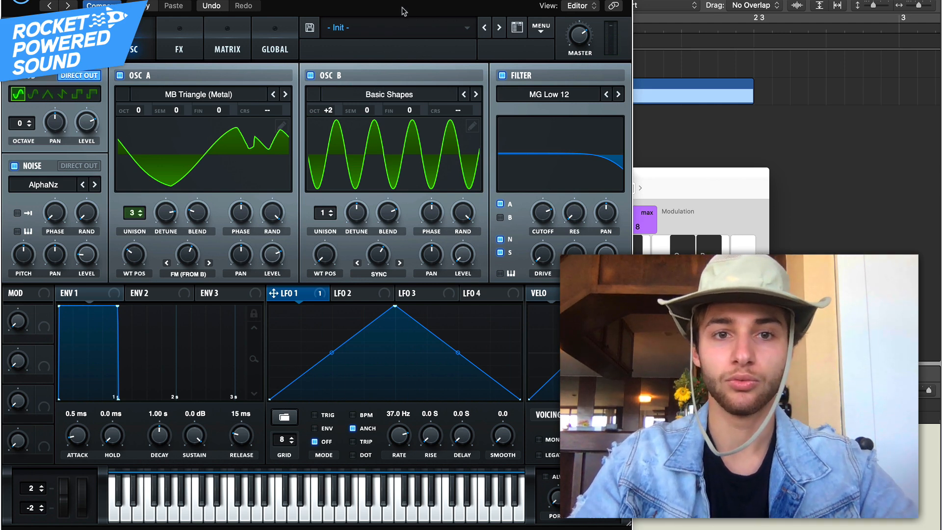
pyautogui.moveTo(402, 3); pyautogui.dragTo(402, 35)
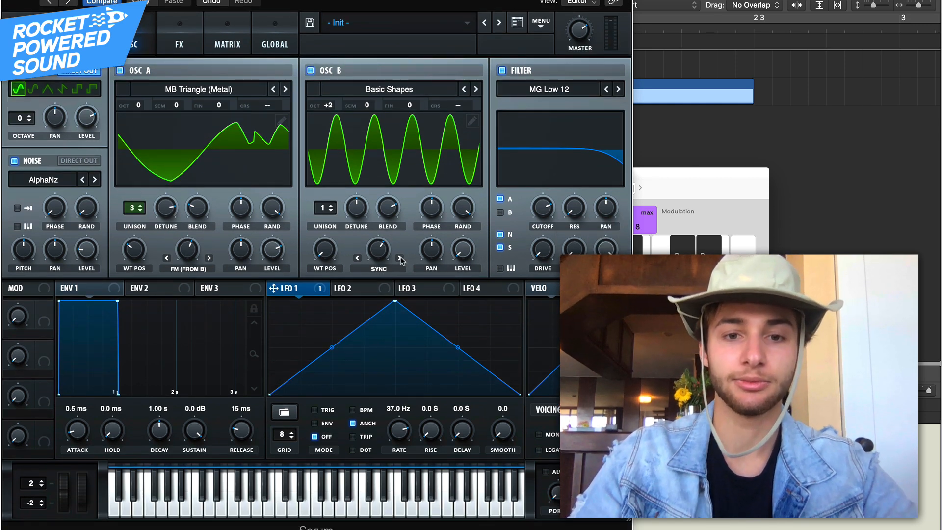
pyautogui.moveTo(375, 260); pyautogui.dragTo(374, 256)
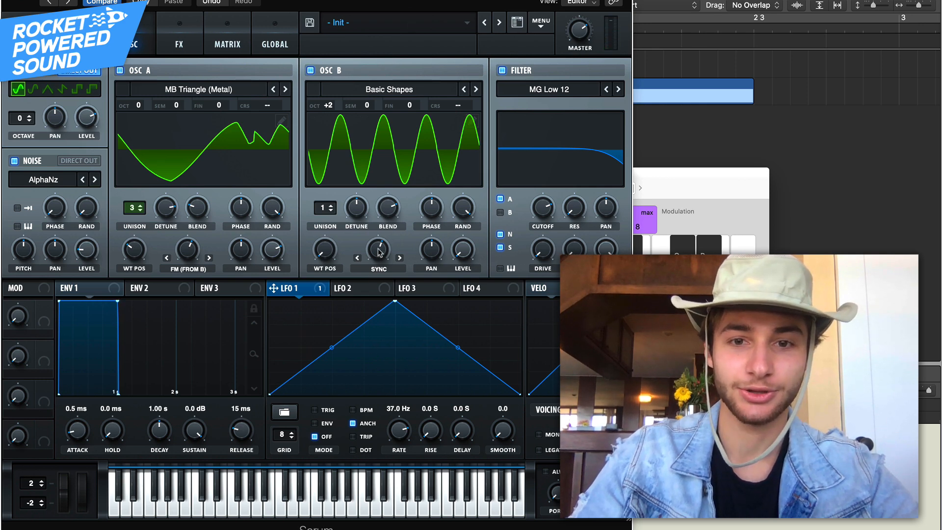
pyautogui.moveTo(420, 0); pyautogui.dragTo(421, 52)
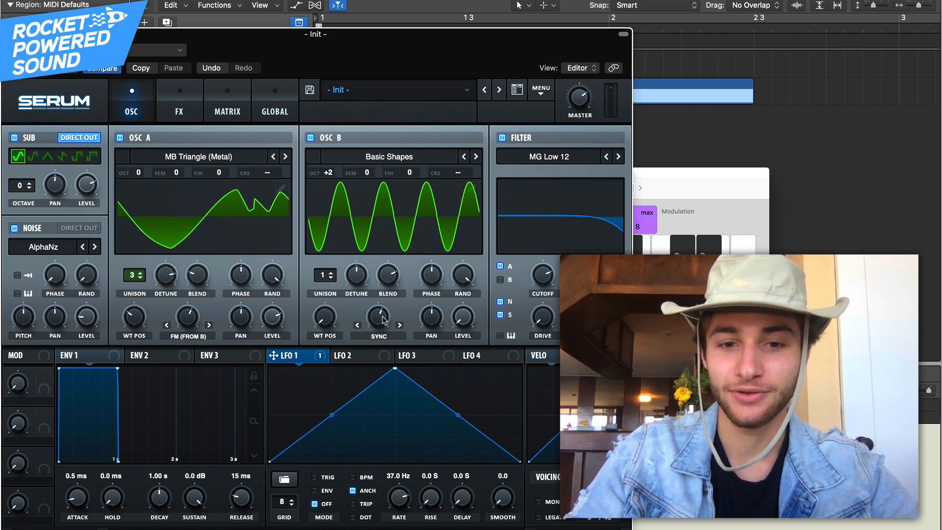
pyautogui.moveTo(383, 320); pyautogui.dragTo(382, 319)
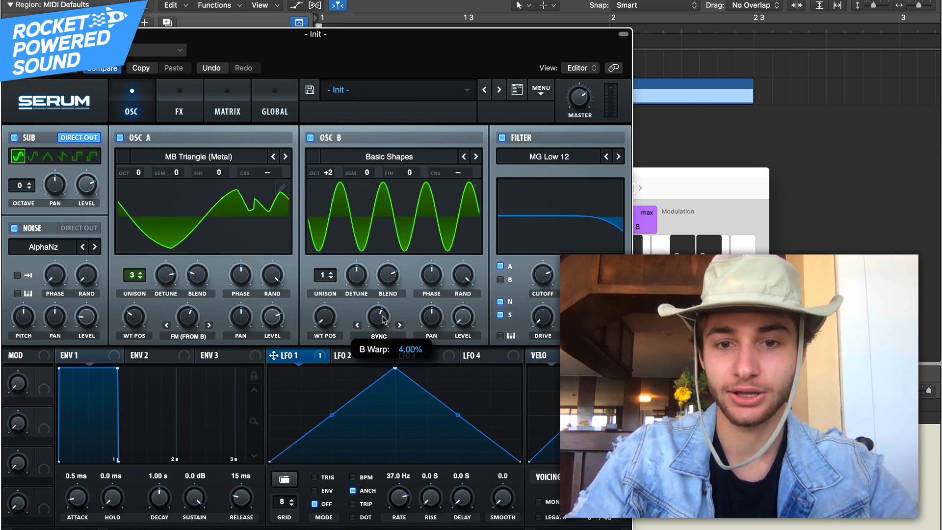
pyautogui.press('a')
pyautogui.moveTo(384, 320)
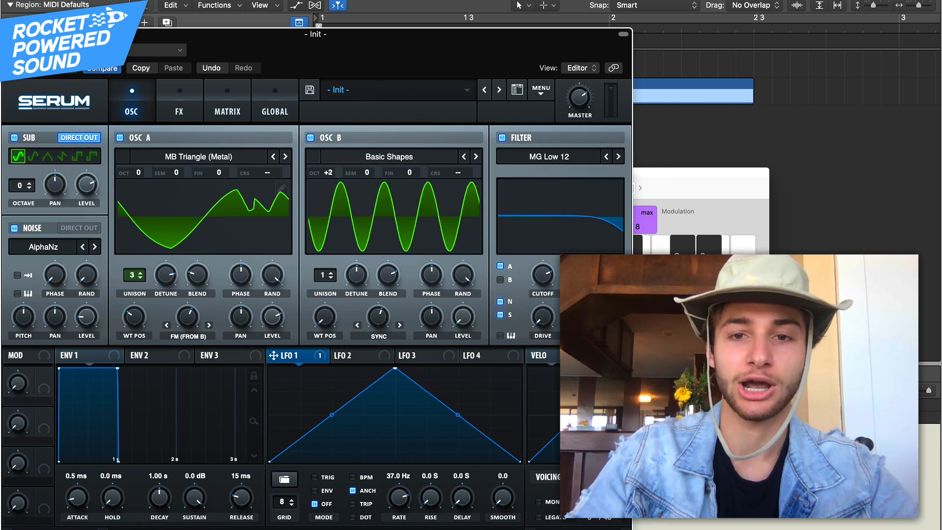
# Step: Hide the synth window, play the Crusade Demo reference and play a note of the patch for comparison
pyautogui.click(10, 34)
pyautogui.press('space')
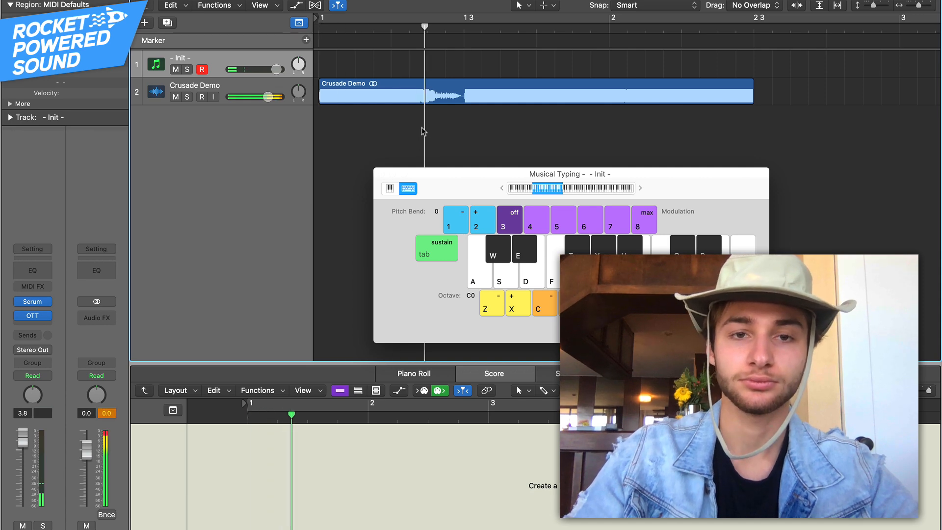
pyautogui.press('t')
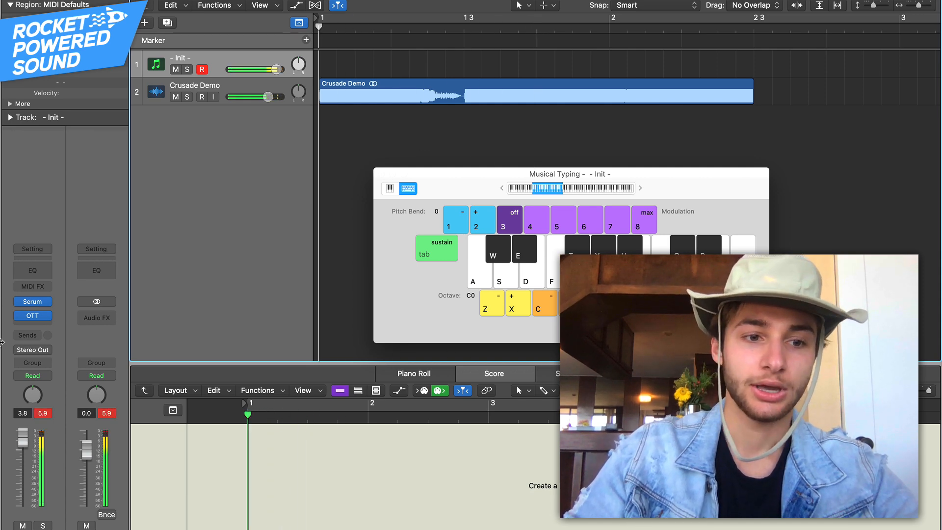
# Step: Reopen the Serum window from the Init track to review the oscillator settings
pyautogui.click(33, 301)
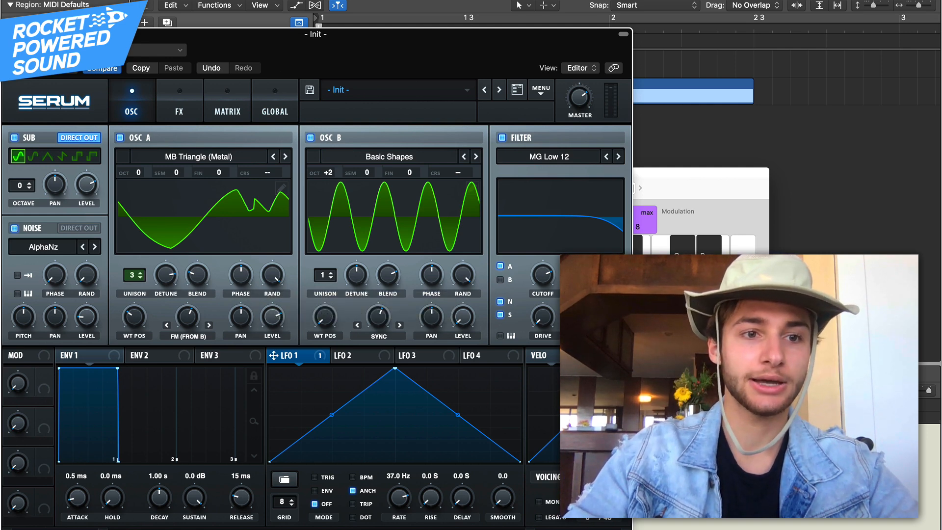
pyautogui.click(9, 33)
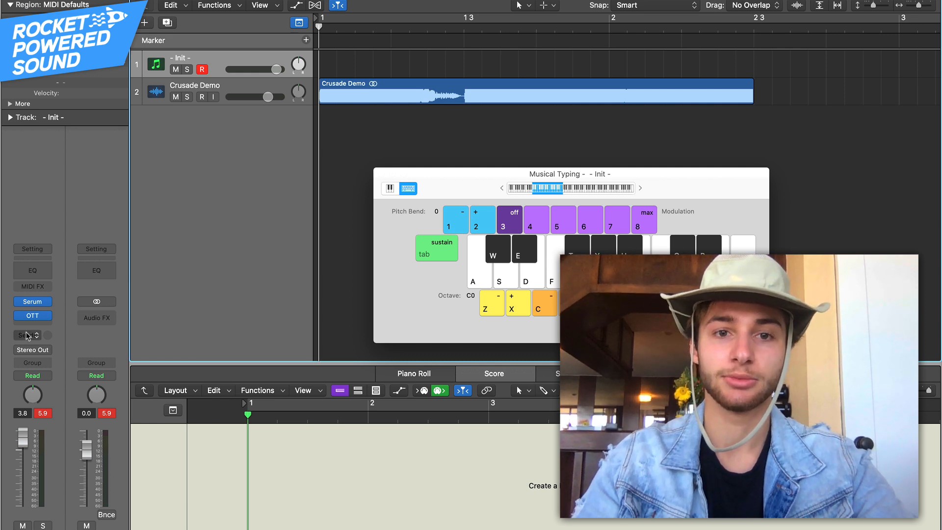
pyautogui.moveTo(38, 306)
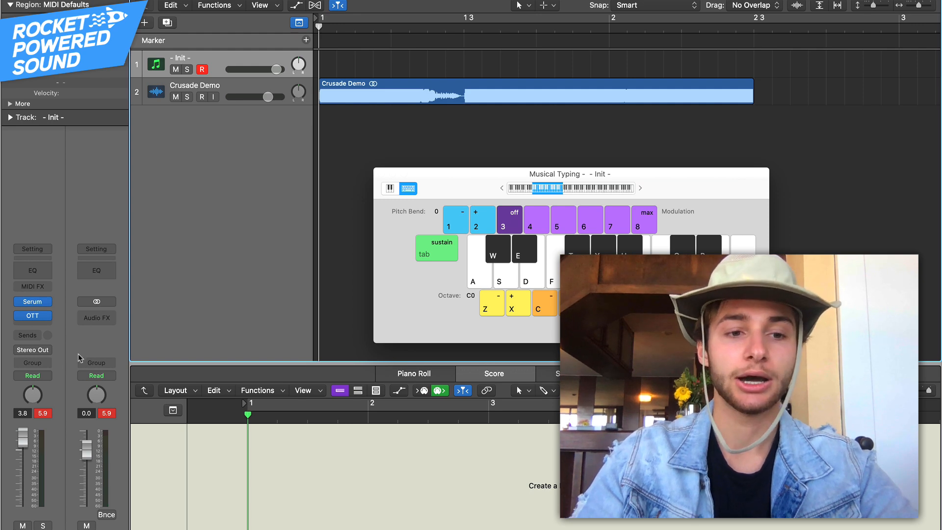
pyautogui.click(29, 300)
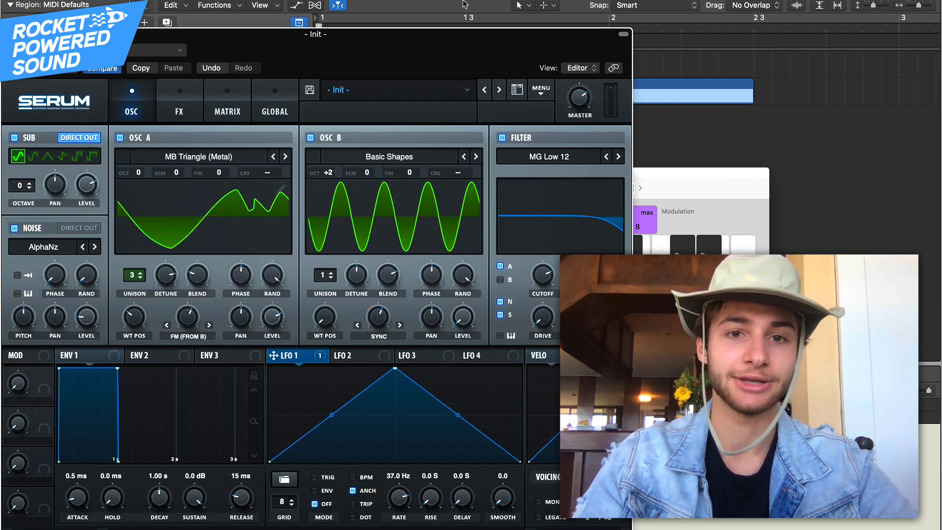